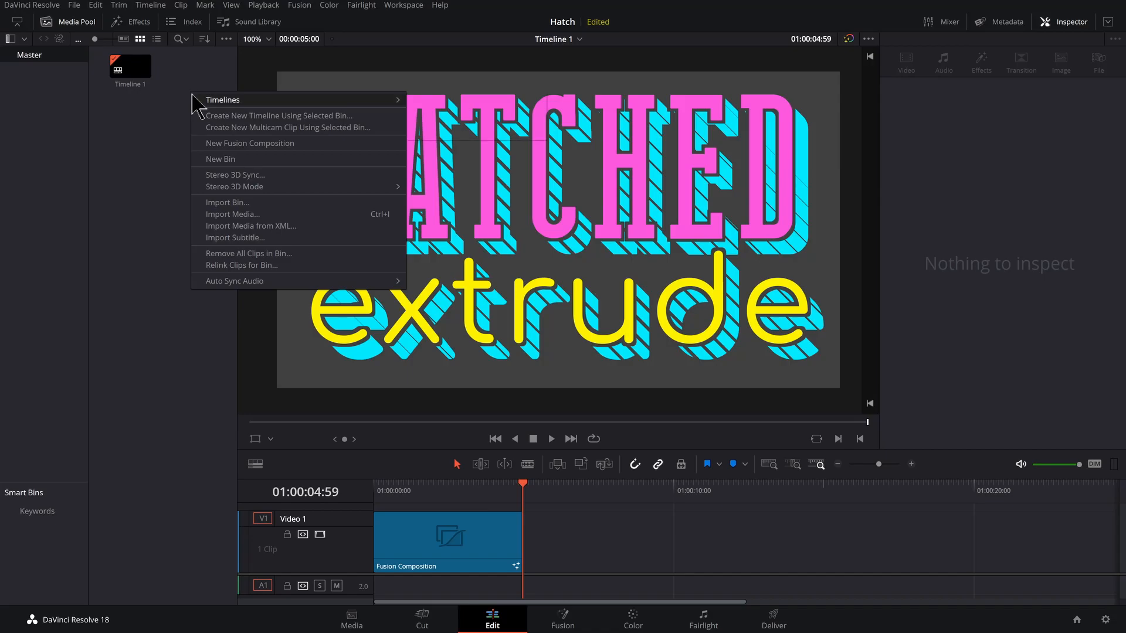
# Create a new five-second Fusion composition clip at 60 fps in the Master bin, then reselect Timeline 1.
pyautogui.click(232, 143)
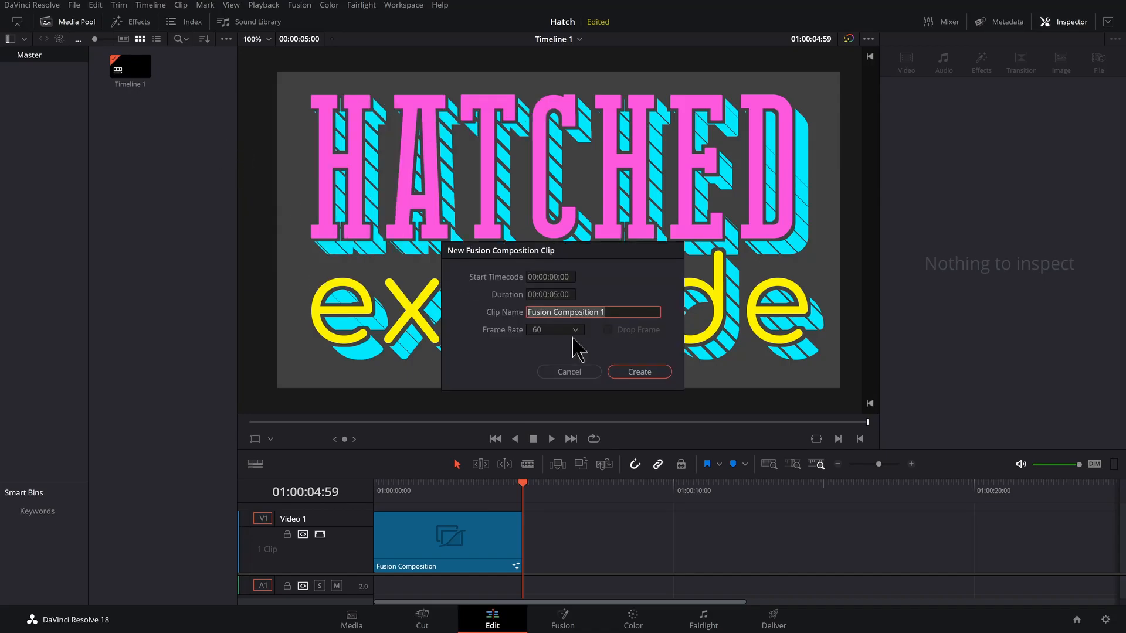
pyautogui.click(639, 376)
pyautogui.click(129, 75)
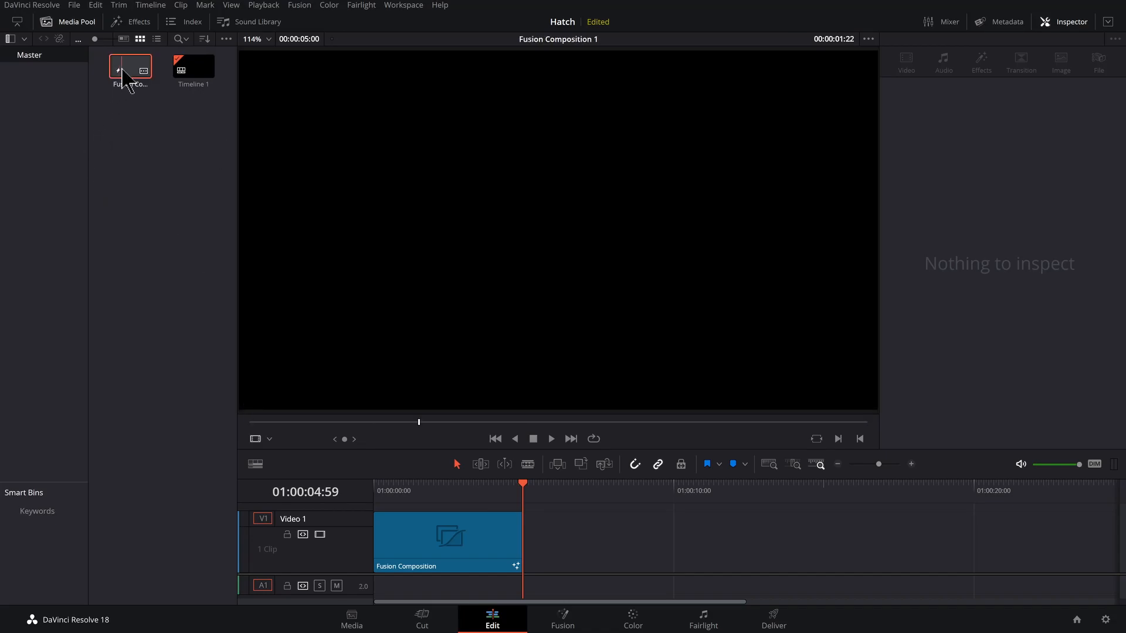
pyautogui.click(196, 75)
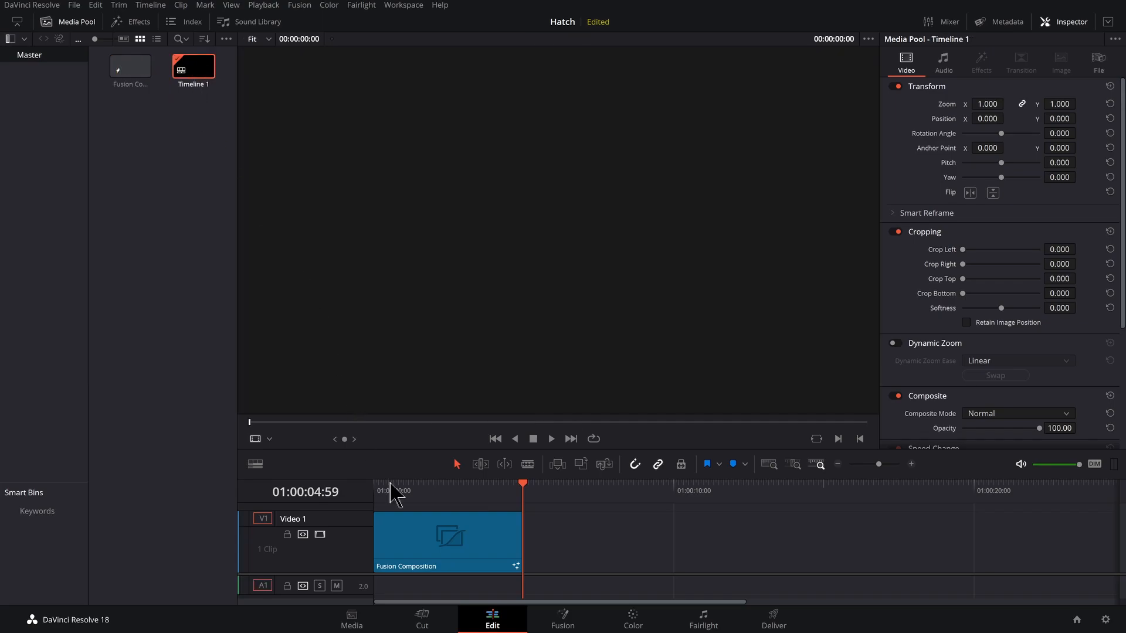
# Open the composition on the Fusion page and add a Text node, placed well to the left of MediaOut1.
pyautogui.click(565, 626)
pyautogui.moveTo(510, 530); pyautogui.dragTo(556, 442)
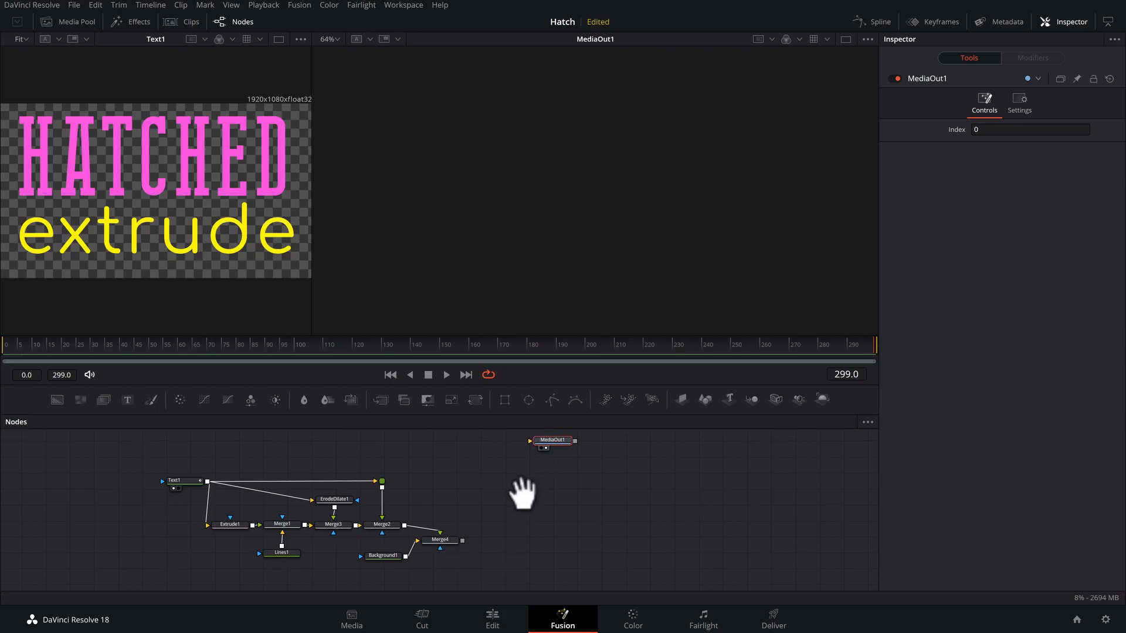
pyautogui.scroll(3, 523, 486)
pyautogui.moveTo(558, 536); pyautogui.dragTo(574, 442)
pyautogui.scroll(3, 543, 515)
pyautogui.scroll(-1, 578, 515)
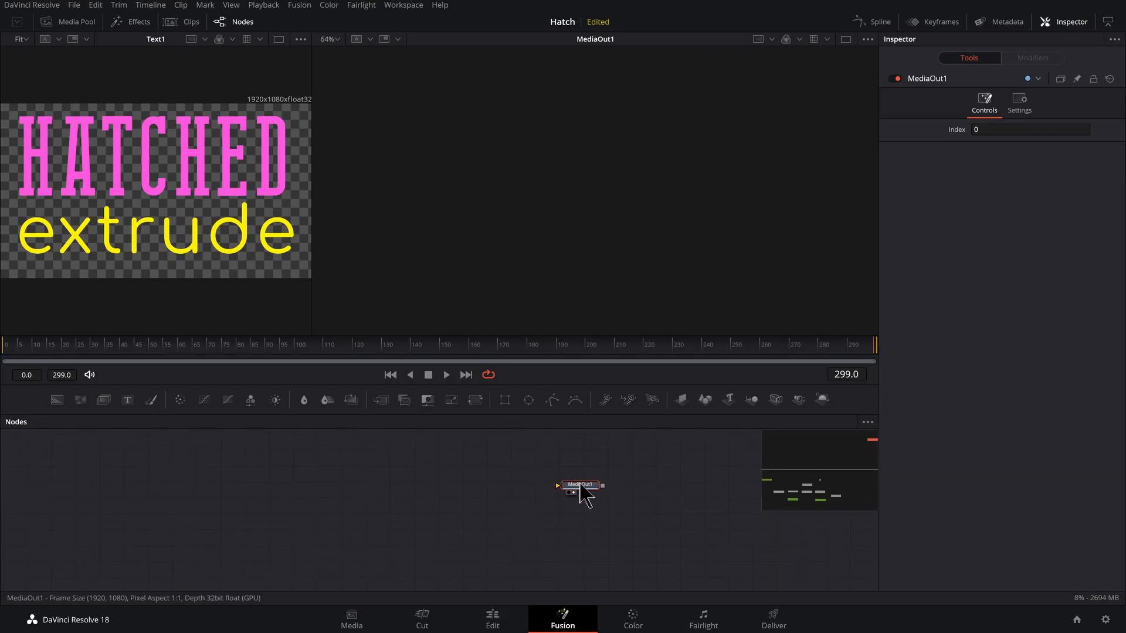
pyautogui.click(128, 401)
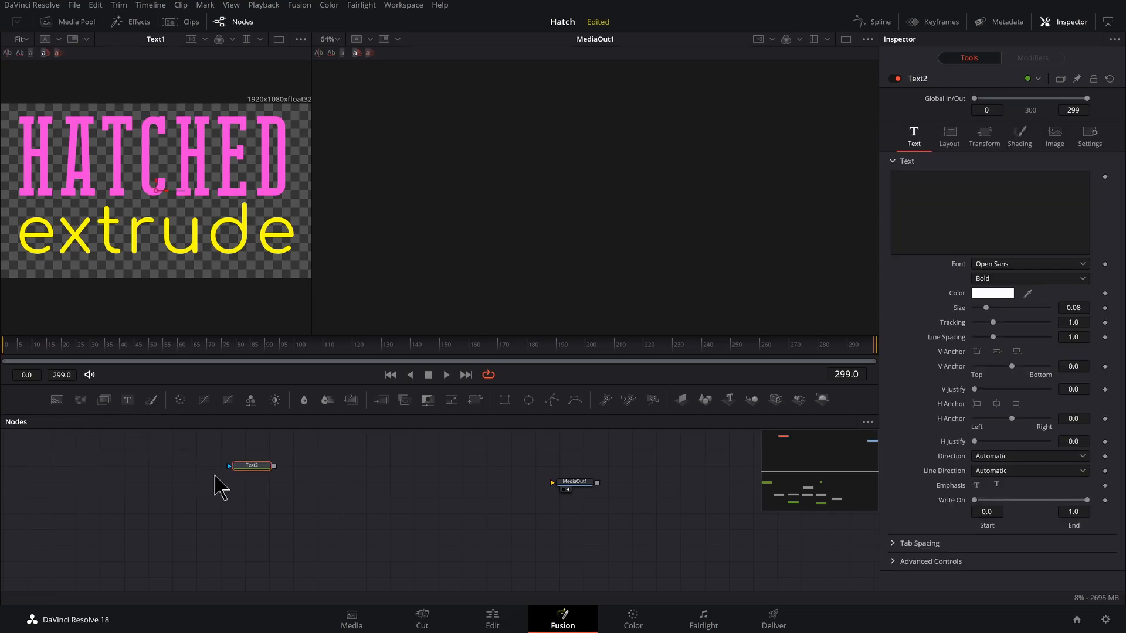
pyautogui.moveTo(246, 467); pyautogui.dragTo(96, 505)
pyautogui.moveTo(72, 509); pyautogui.dragTo(49, 500)
# Enter HATCHED as the new text node's content, show it in the first viewer and set its size to about 0.295.
pyautogui.moveTo(922, 177); pyautogui.dragTo(809, 169)
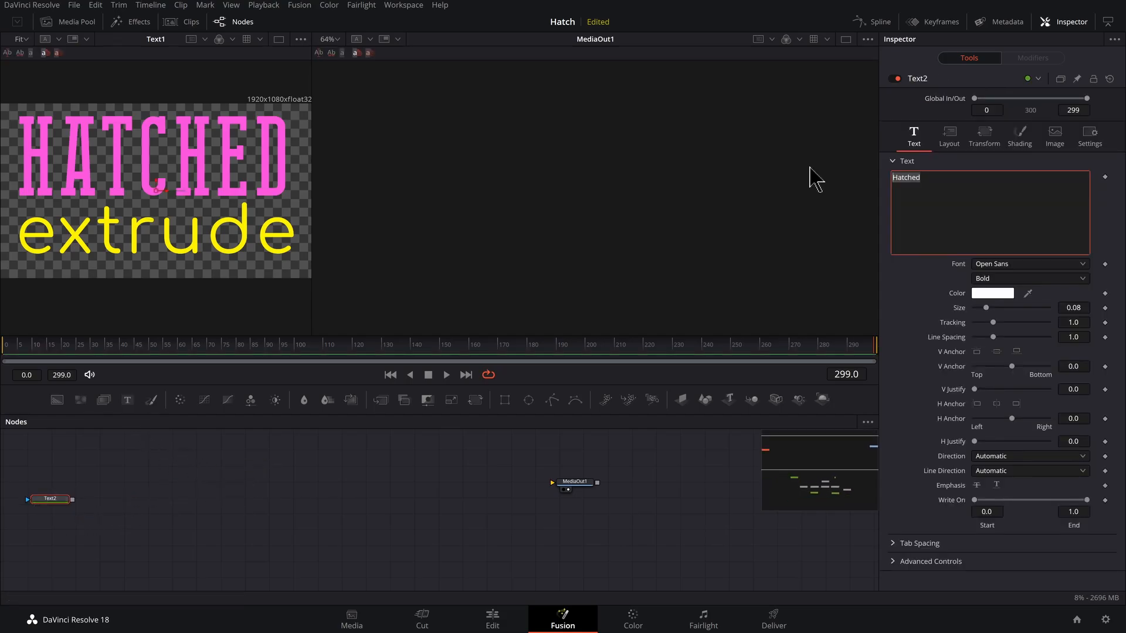
pyautogui.write('HATCHED1')
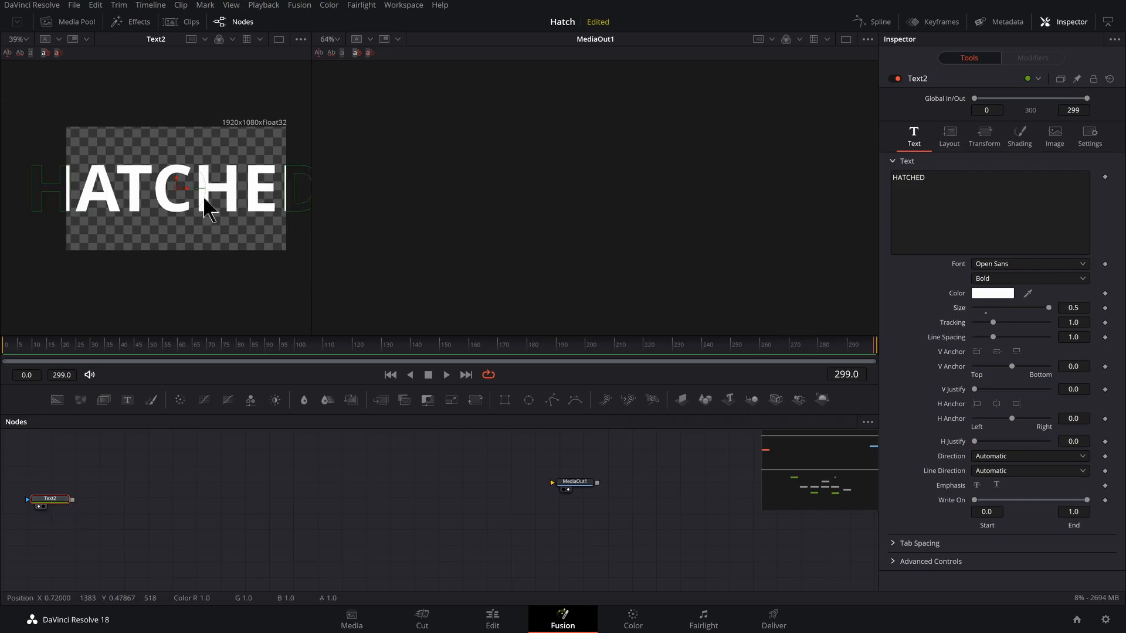
pyautogui.moveTo(1049, 308); pyautogui.dragTo(1018, 312)
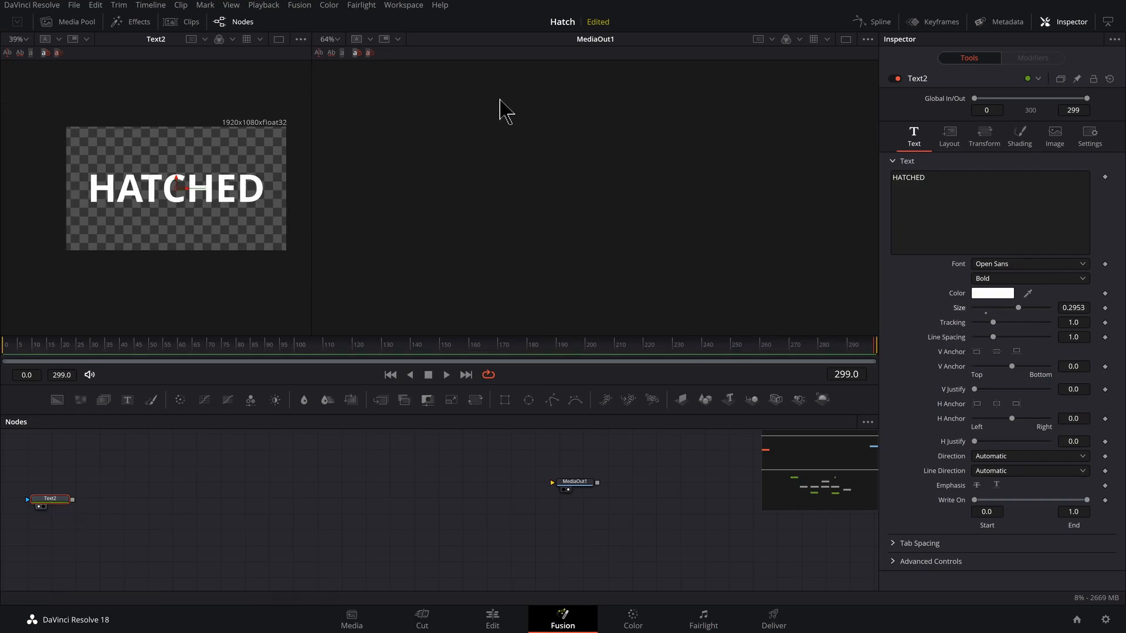
# Set the font to MontereyFLF and reduce the text size slightly so the whole word fits inside the frame.
pyautogui.click(1029, 264)
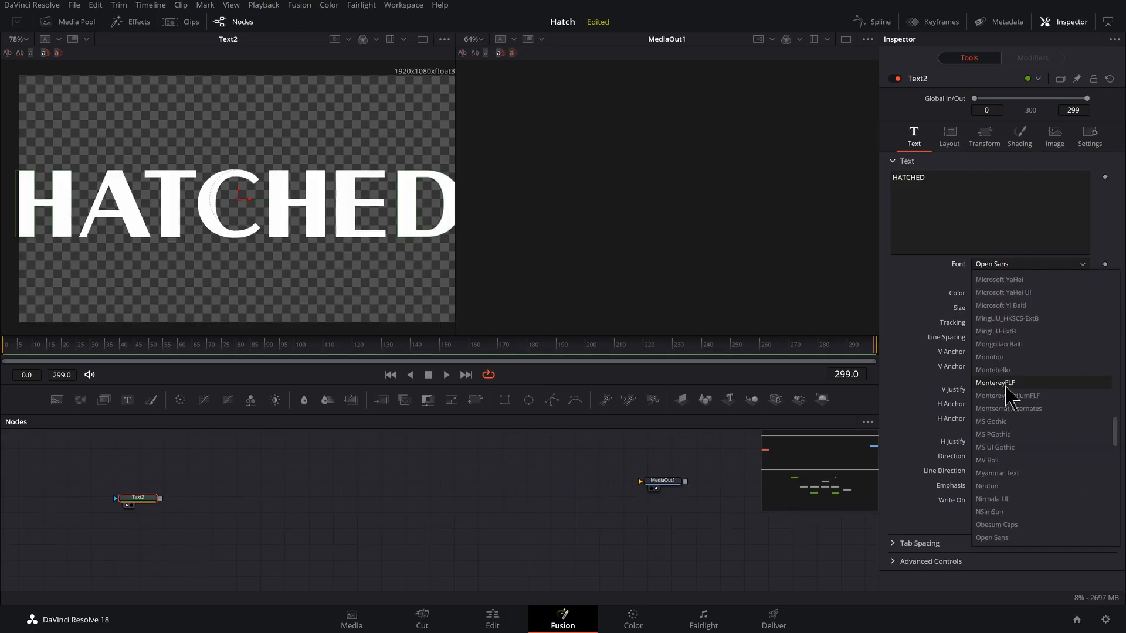
pyautogui.click(1008, 398)
pyautogui.moveTo(1019, 312); pyautogui.dragTo(1009, 312)
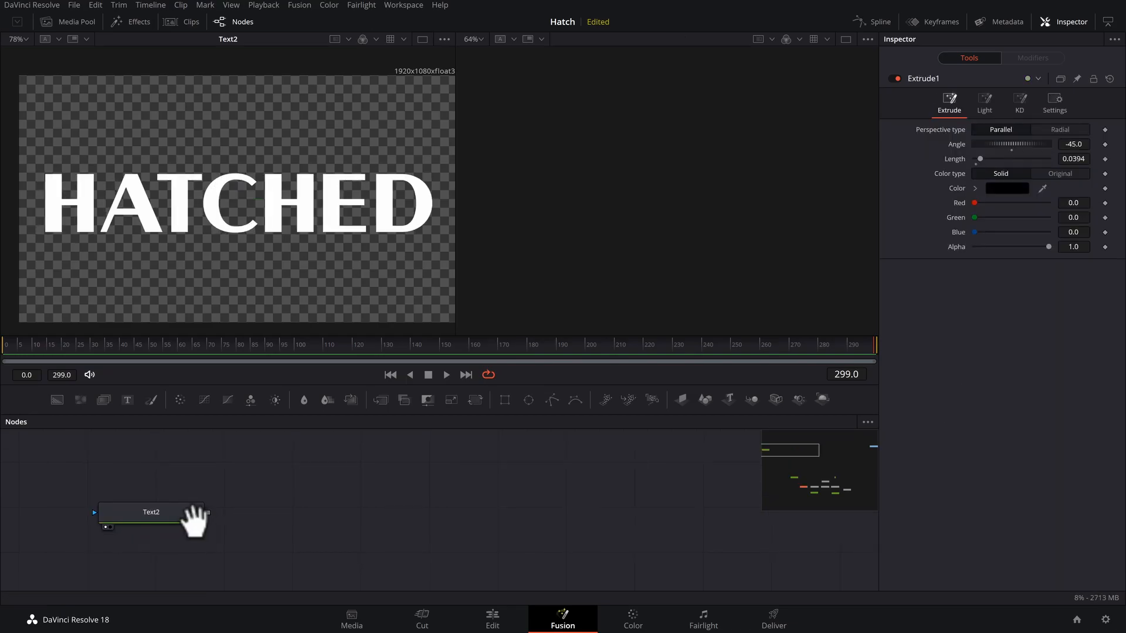
# Change the text's solid fill to a saturated yellow with a hue of about 0.168.
pyautogui.scroll(3, 196, 522)
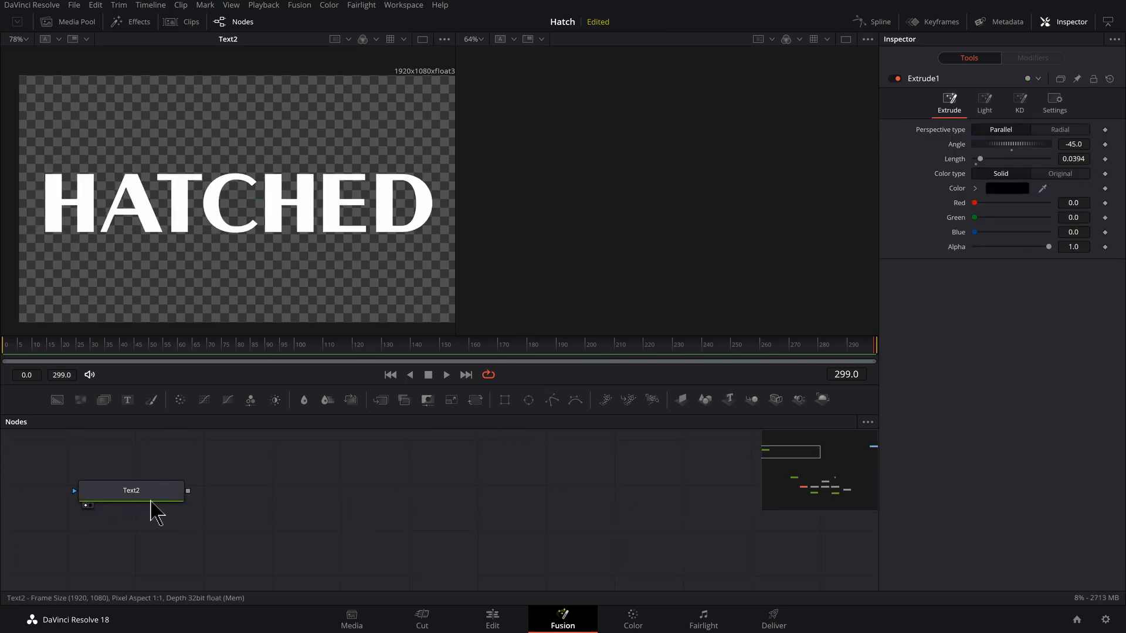
pyautogui.click(151, 498)
pyautogui.click(1019, 136)
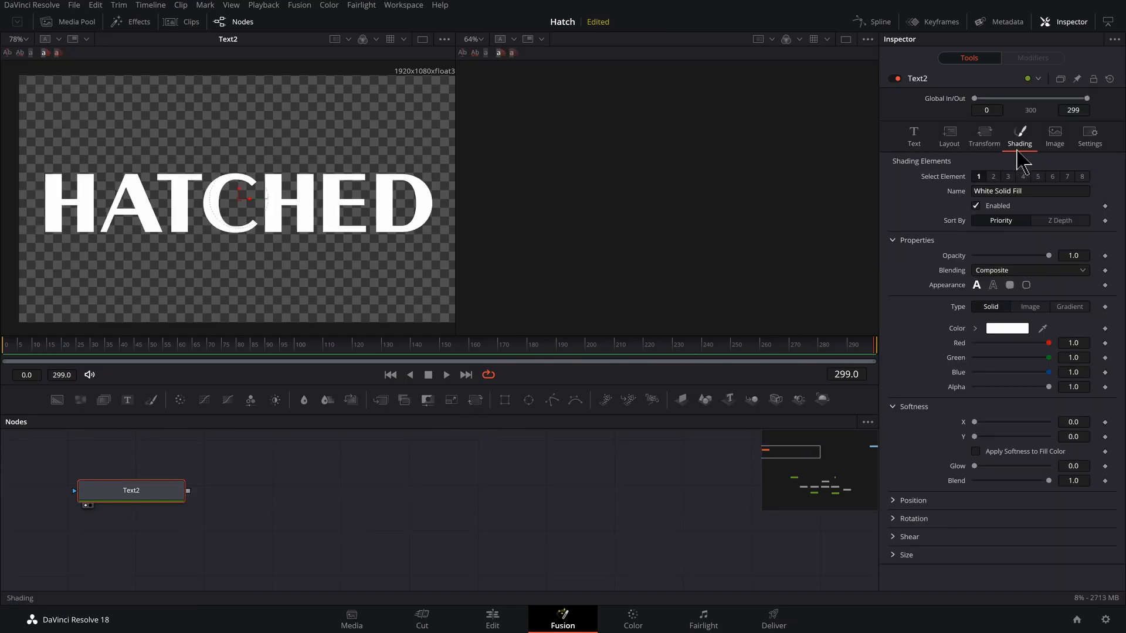
pyautogui.click(976, 329)
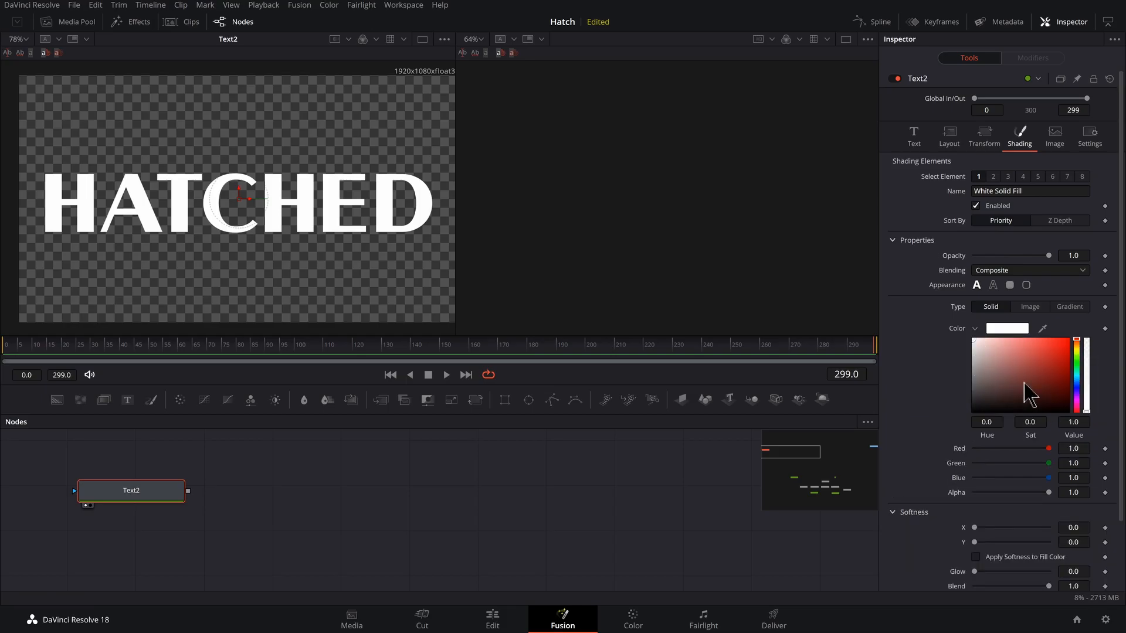
pyautogui.click(1077, 351)
pyautogui.moveTo(1033, 346); pyautogui.dragTo(1080, 336)
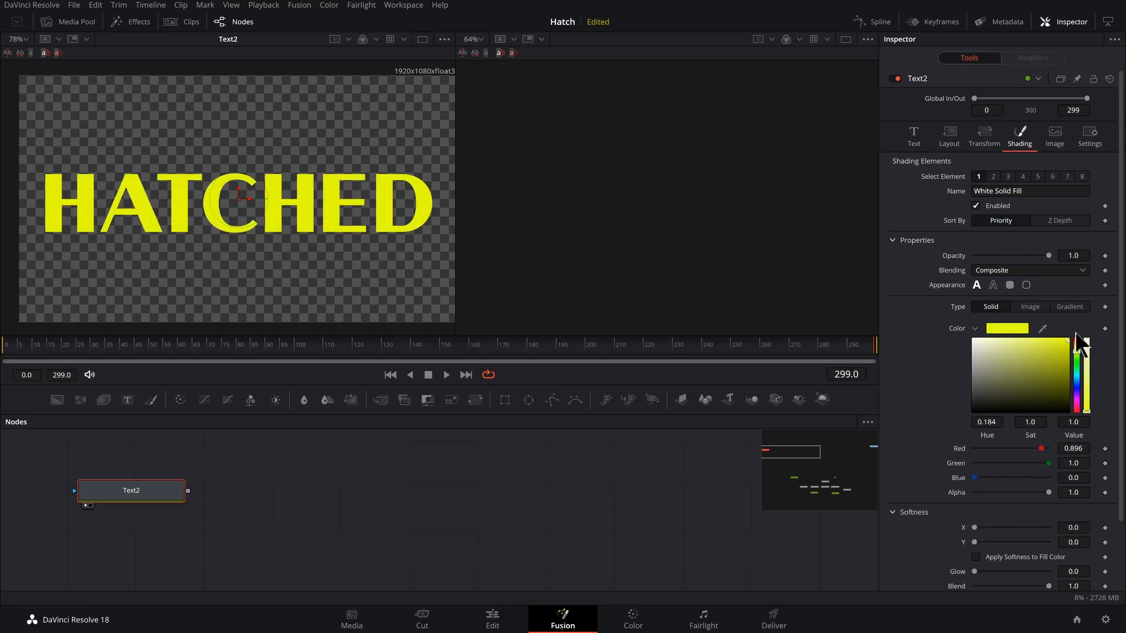
pyautogui.click(1077, 350)
# Add an Extrude tool after the HATCHED text node and show its output in the second viewer.
pyautogui.moveTo(155, 502); pyautogui.dragTo(143, 518)
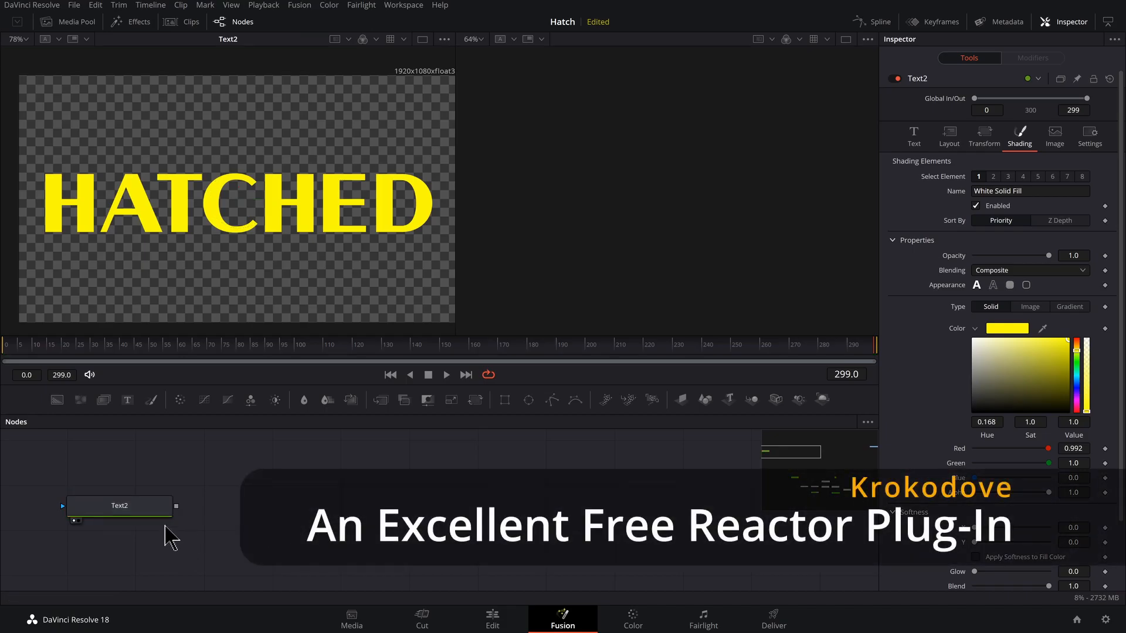
pyautogui.click(143, 509)
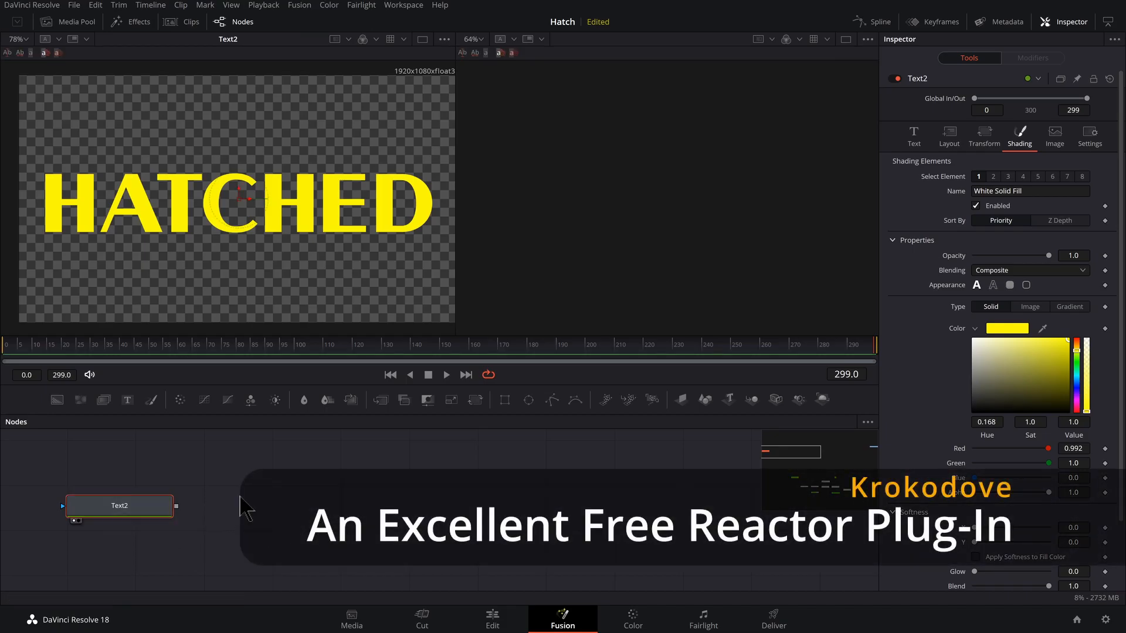
pyautogui.hotkey('shift', 'space')
pyautogui.write('E')
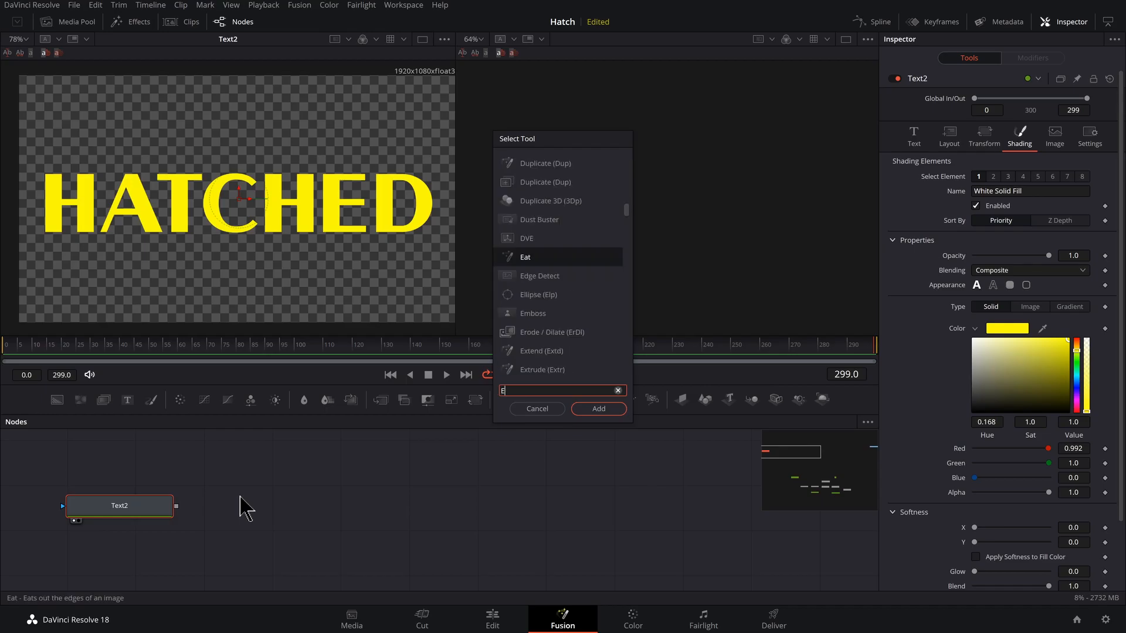
pyautogui.write('XTR')
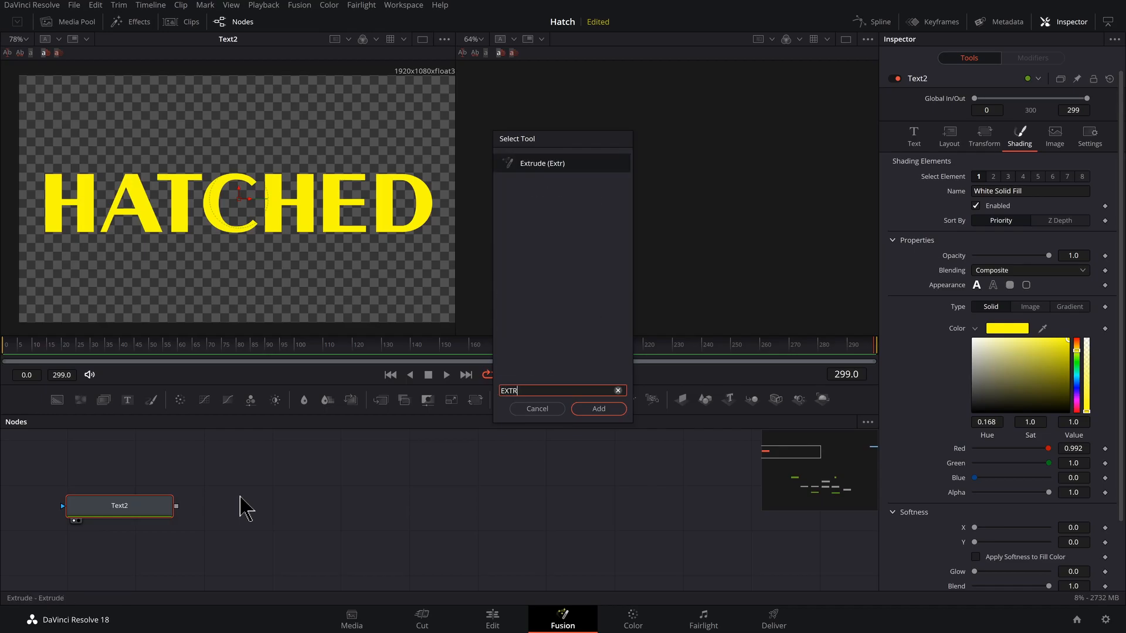
pyautogui.press('Return')
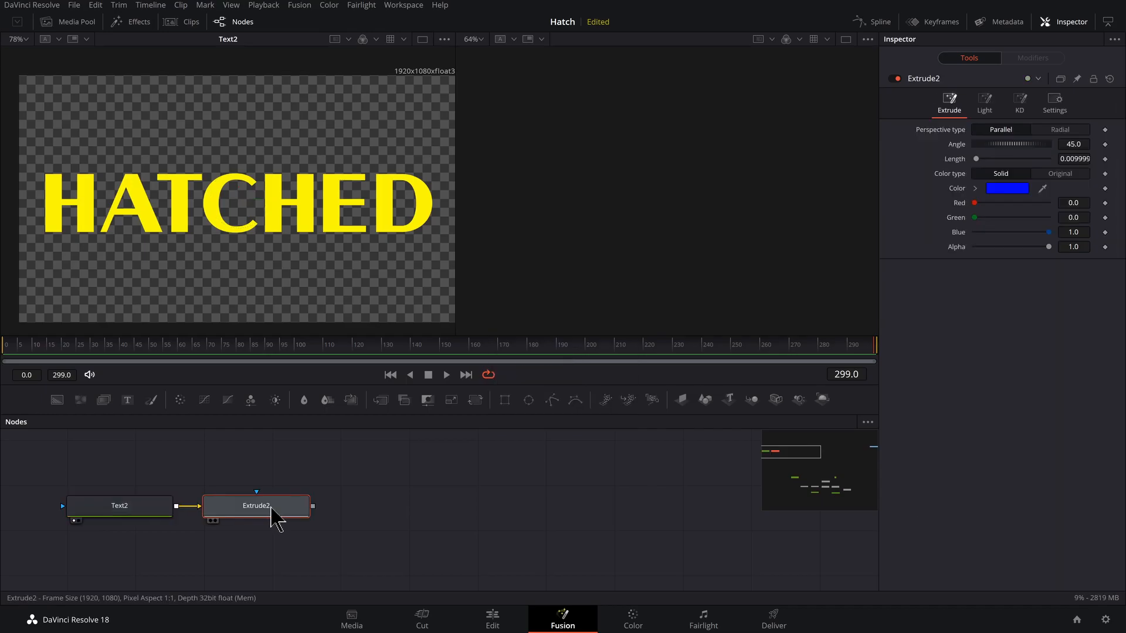
pyautogui.press('2')
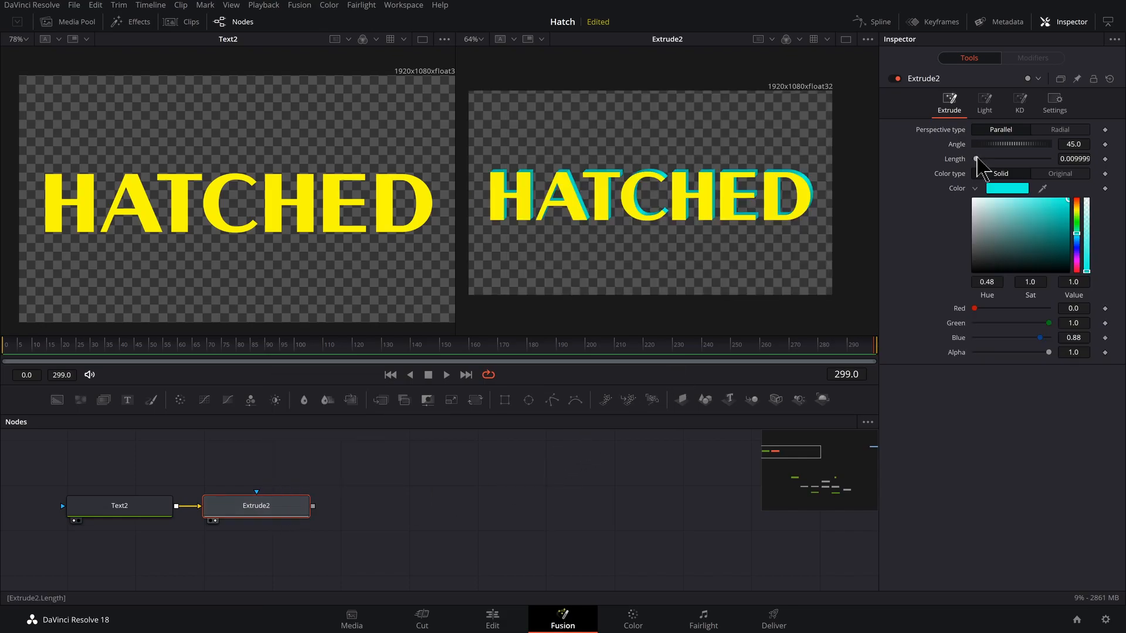
# Set the extrusion's length to about 0.0433 and its solid color to black.
pyautogui.moveTo(976, 161)
pyautogui.mouseDown()
pyautogui.moveTo(1006, 160)
pyautogui.moveTo(981, 159)
pyautogui.mouseUp()
pyautogui.moveTo(1064, 202); pyautogui.dragTo(1082, 300)
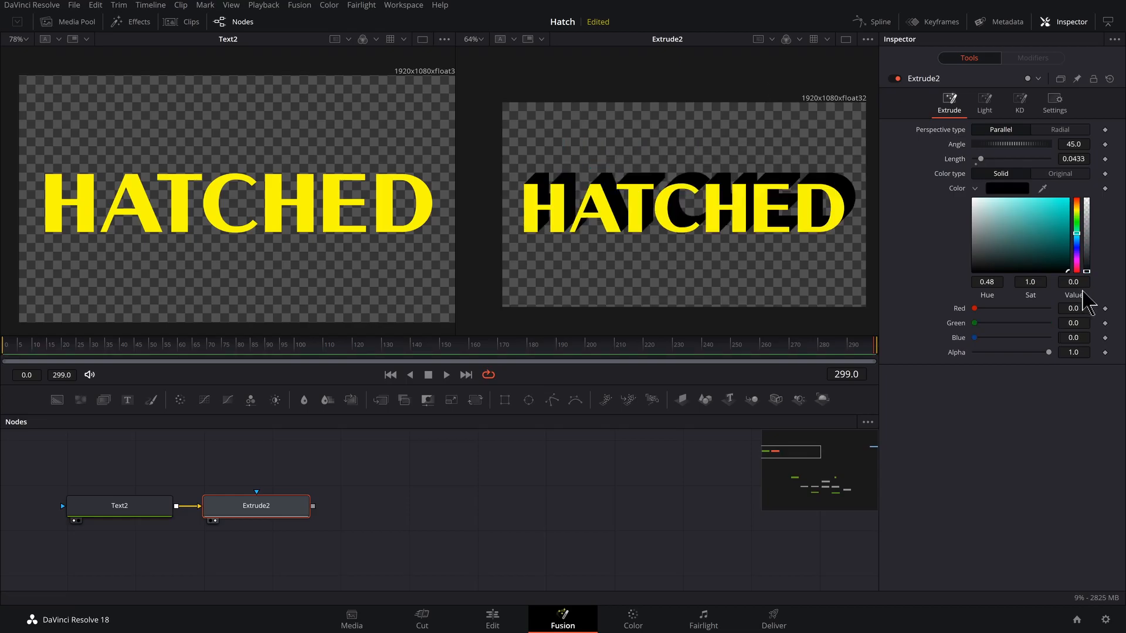
pyautogui.scroll(3, 698, 235)
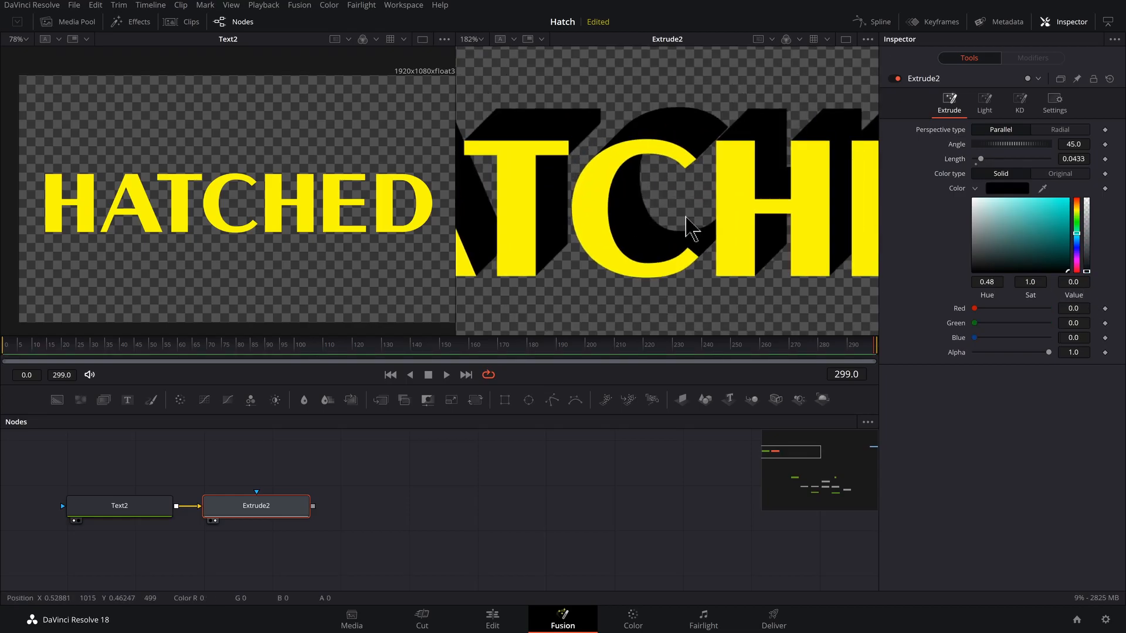
pyautogui.scroll(-3, 698, 176)
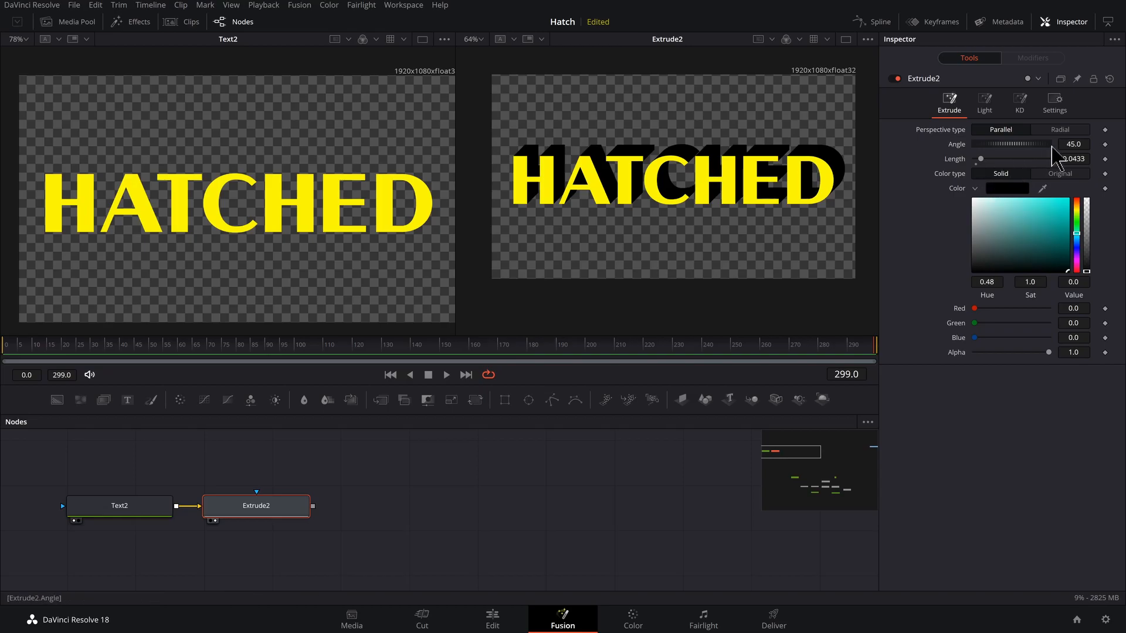
# Set the extrusion's angle to -45 and show the extruded text at 100% in the second viewer.
pyautogui.write('-')
pyautogui.press('Tab')
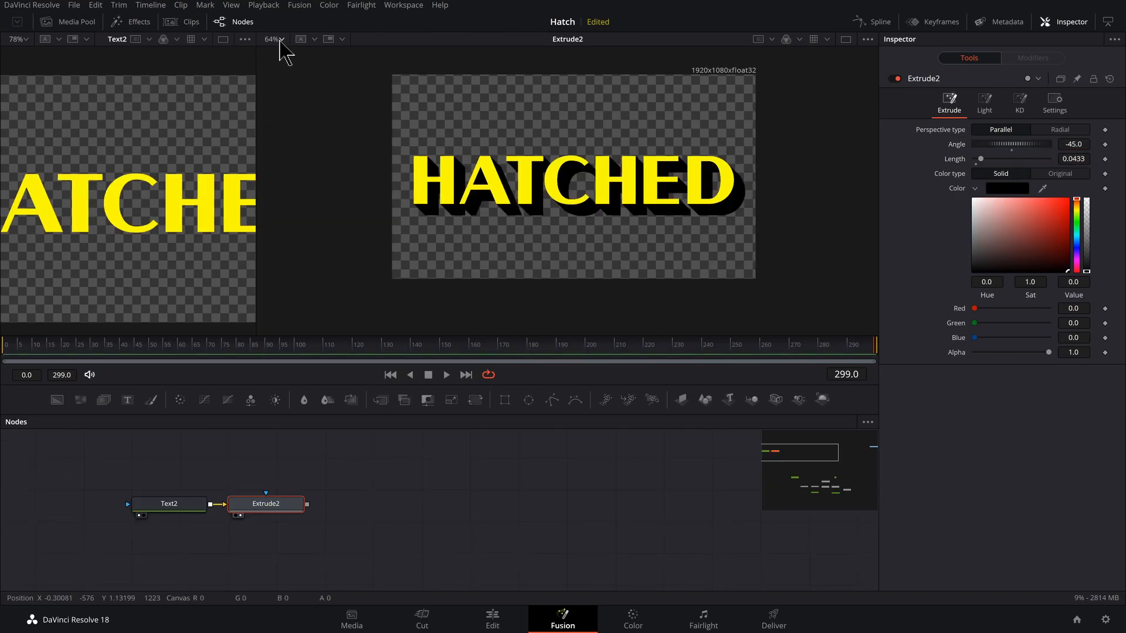
pyautogui.click(280, 40)
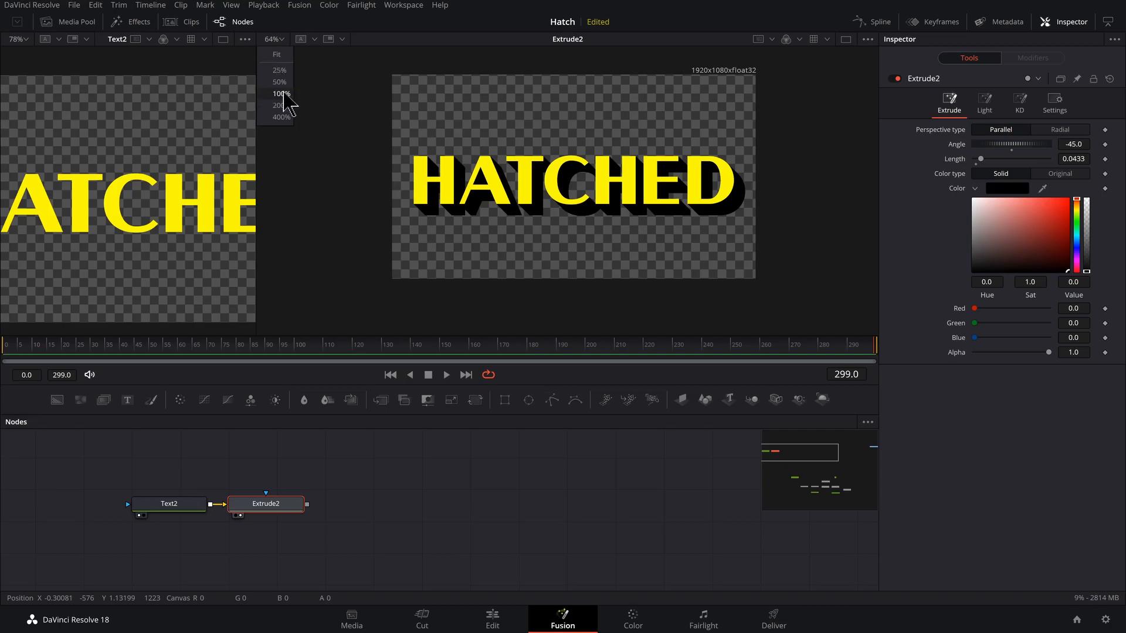
pyautogui.click(284, 102)
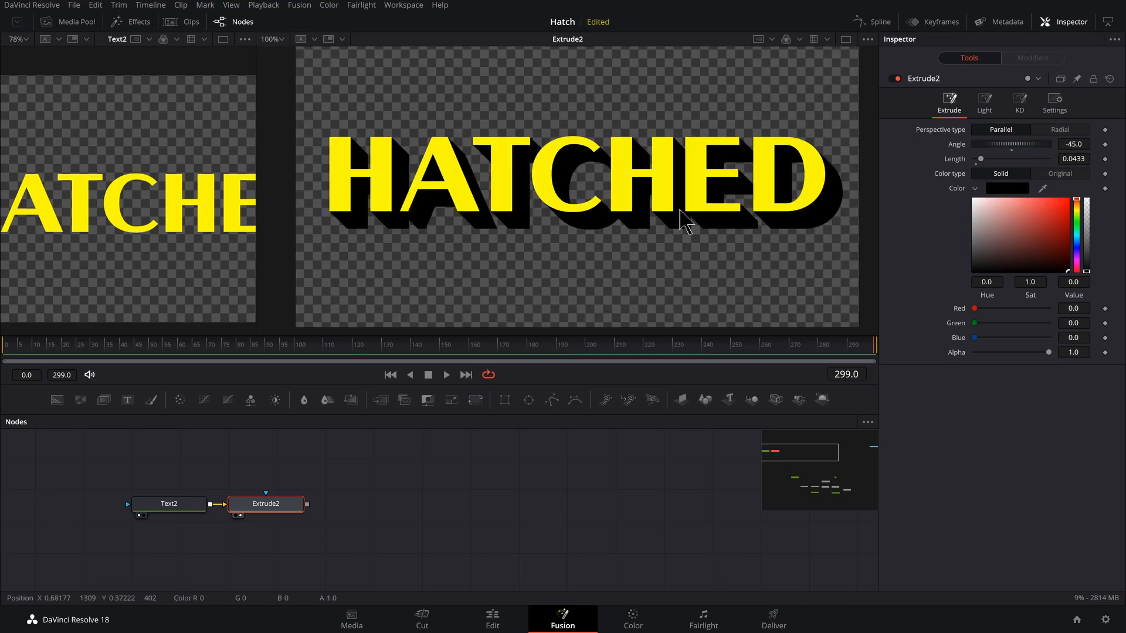
# Add an unconnected Lines tool below the new Extrude node.
pyautogui.moveTo(364, 522); pyautogui.dragTo(319, 479)
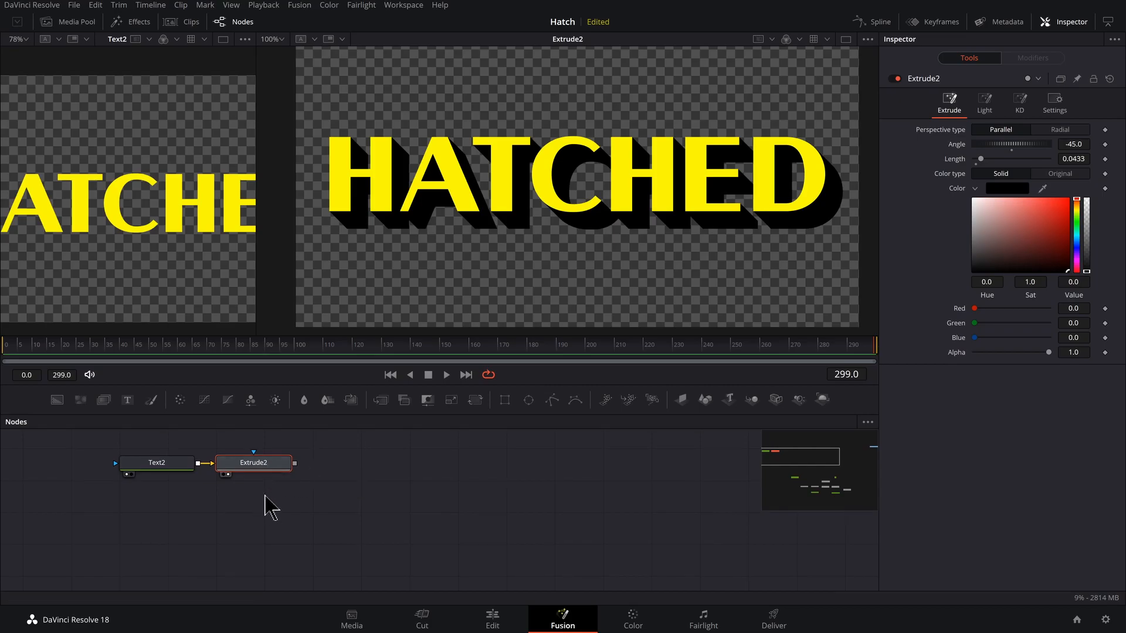
pyautogui.click(255, 522)
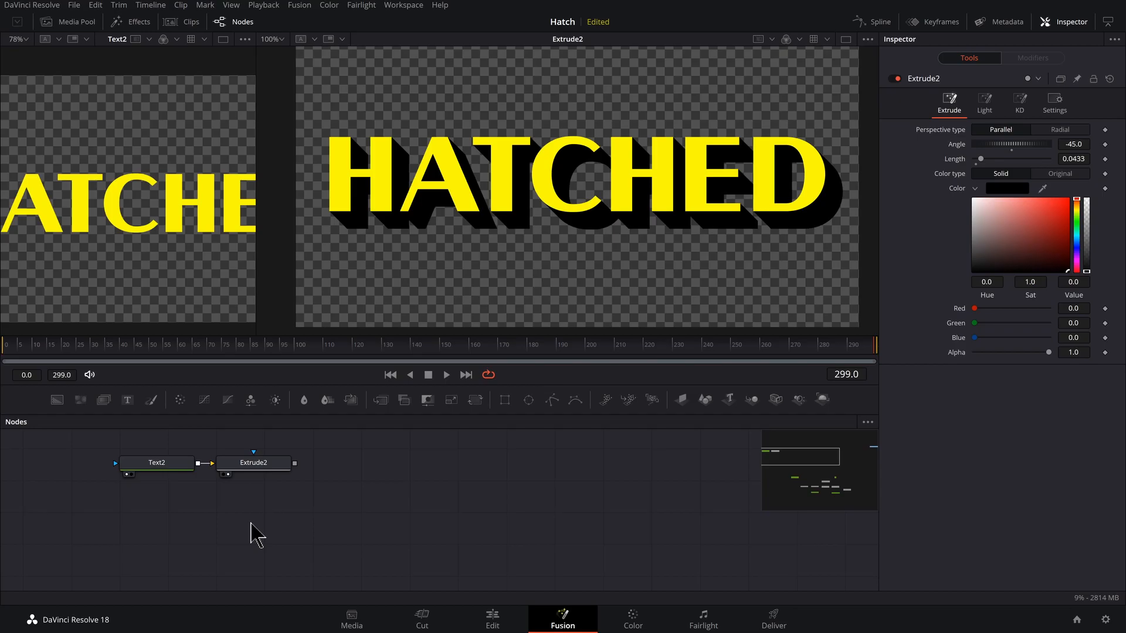
pyautogui.hotkey('shift', 'space')
pyautogui.write('EXTR')
pyautogui.press('BackSpace')
pyautogui.press('BackSpace')
pyautogui.press('BackSpace')
pyautogui.press('BackSpace')
pyautogui.write('LINE')
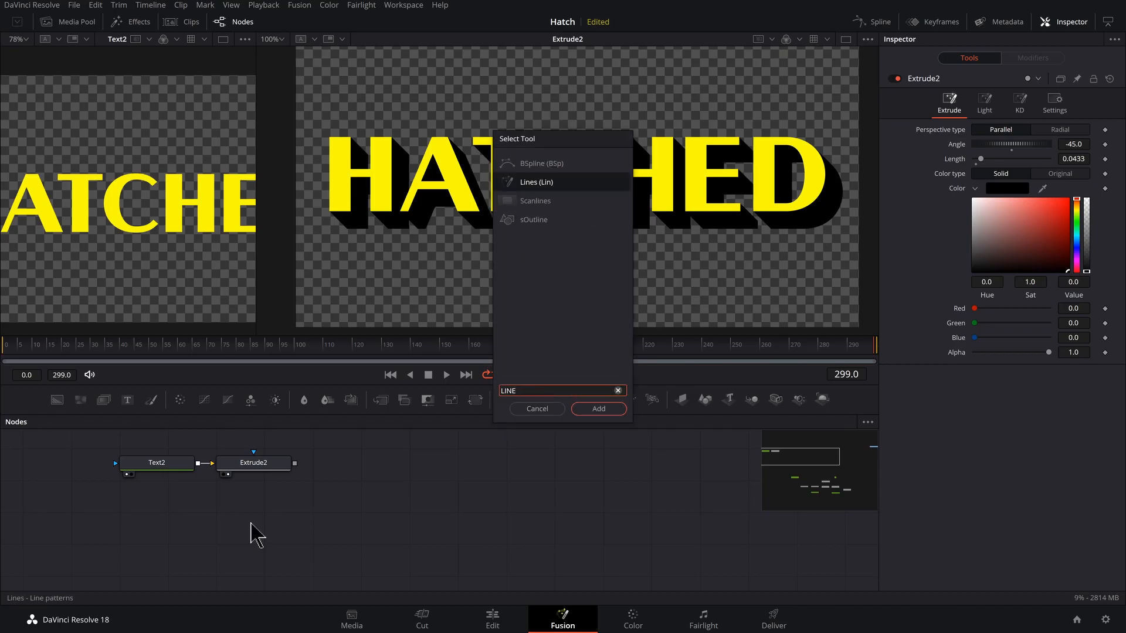
pyautogui.press('Return')
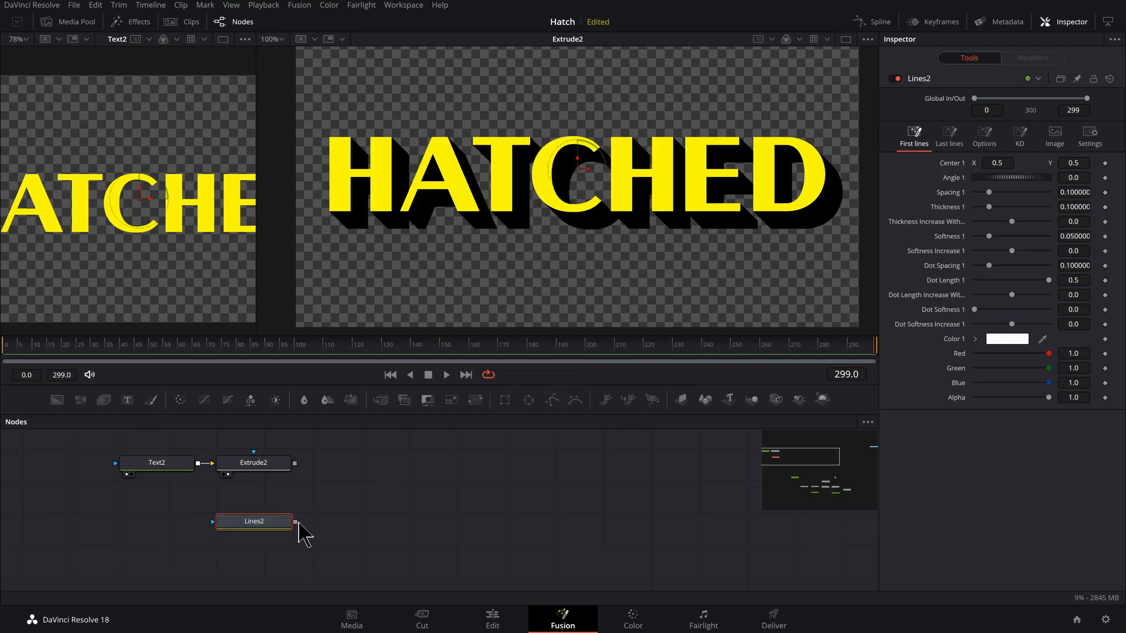
# Merge the Lines output over the Extrude output and show the Merge node in the second viewer.
pyautogui.moveTo(296, 523); pyautogui.dragTo(295, 465)
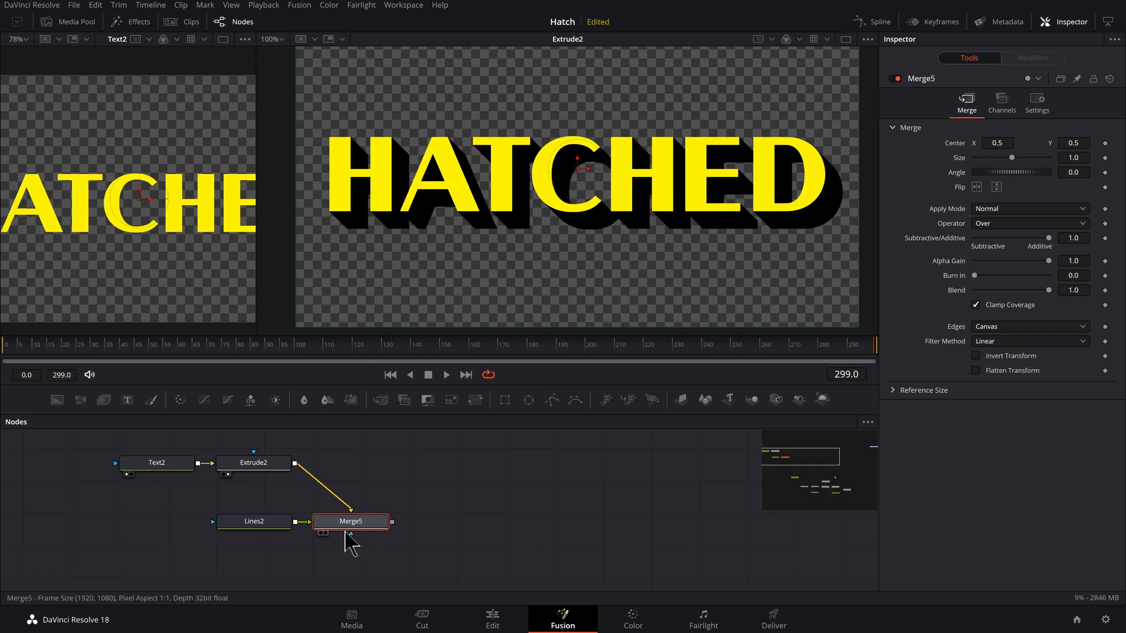
pyautogui.press('2')
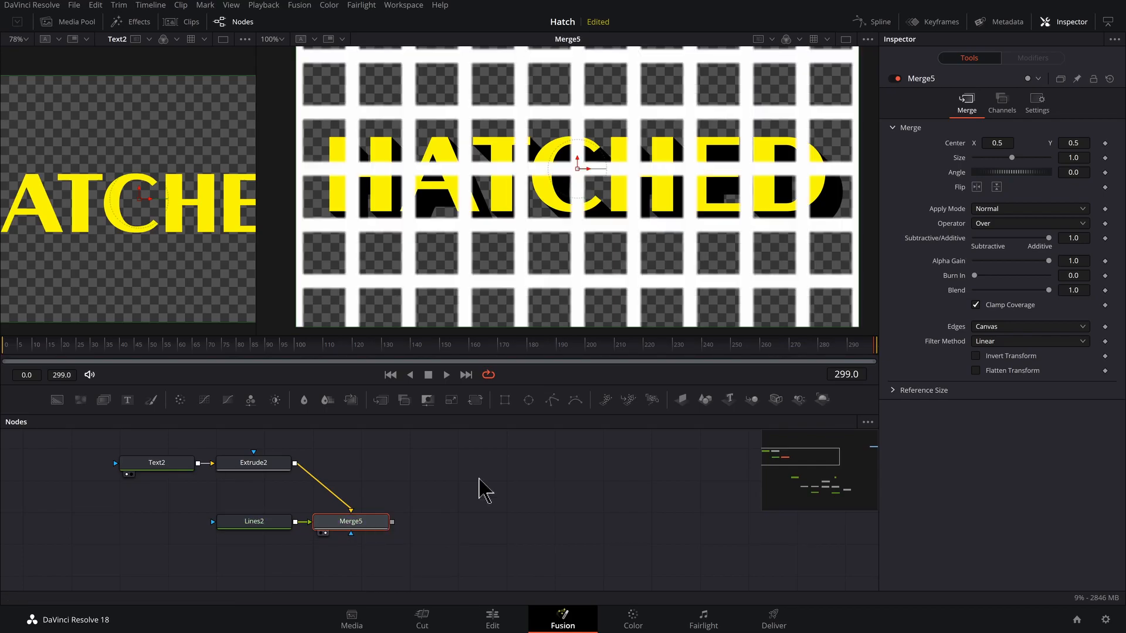
# Set the operator of the Merge that combines Extrude and Lines to Mask.
pyautogui.scroll(2, 479, 491)
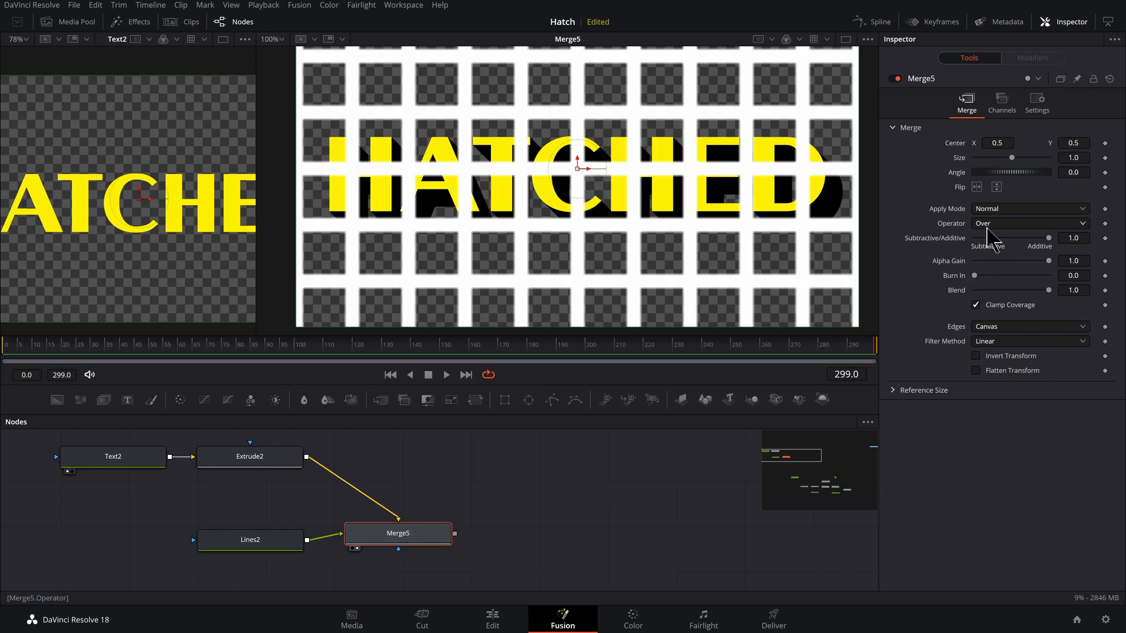
pyautogui.click(993, 224)
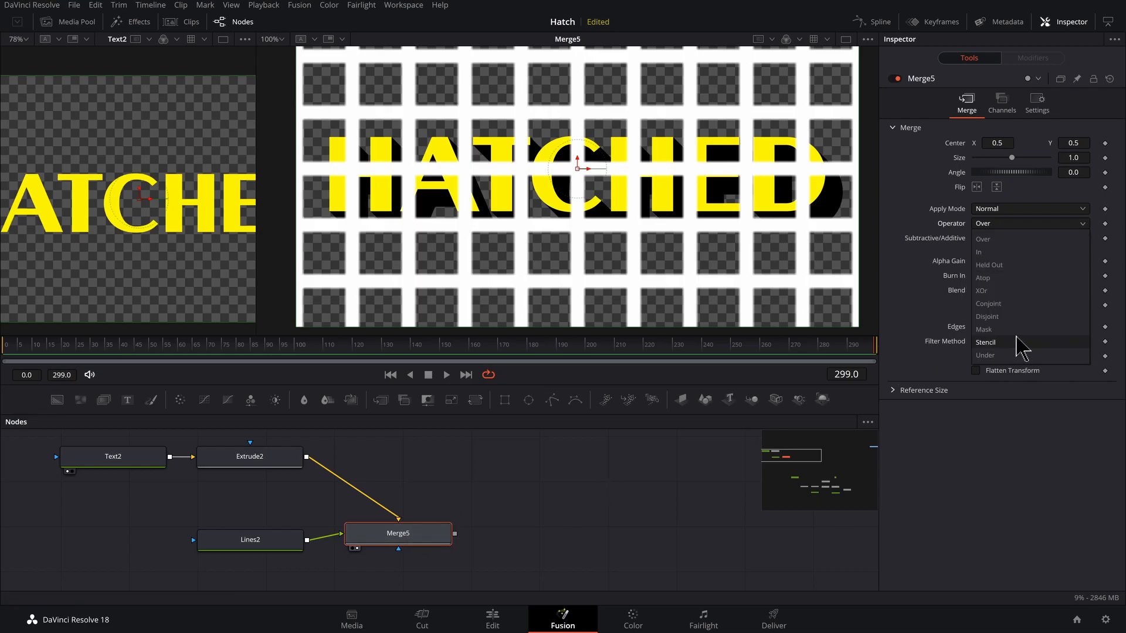
pyautogui.click(991, 330)
# Show the Lines node in the first viewer and widen that viewer to fit the whole line pattern.
pyautogui.scroll(-2, 482, 524)
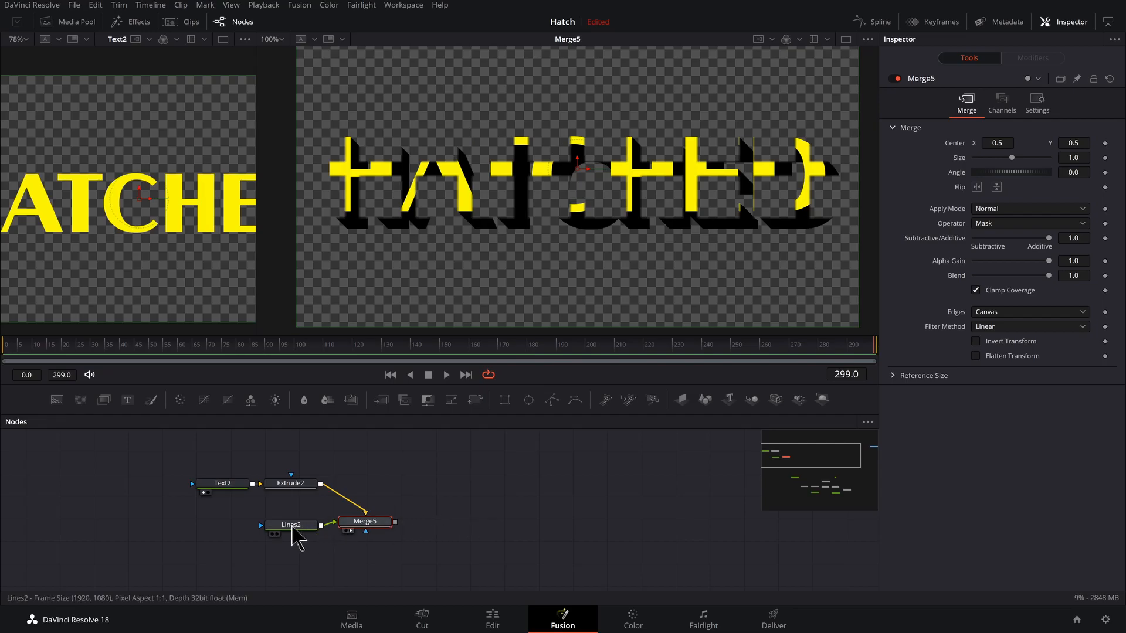
pyautogui.click(292, 526)
pyautogui.press('1')
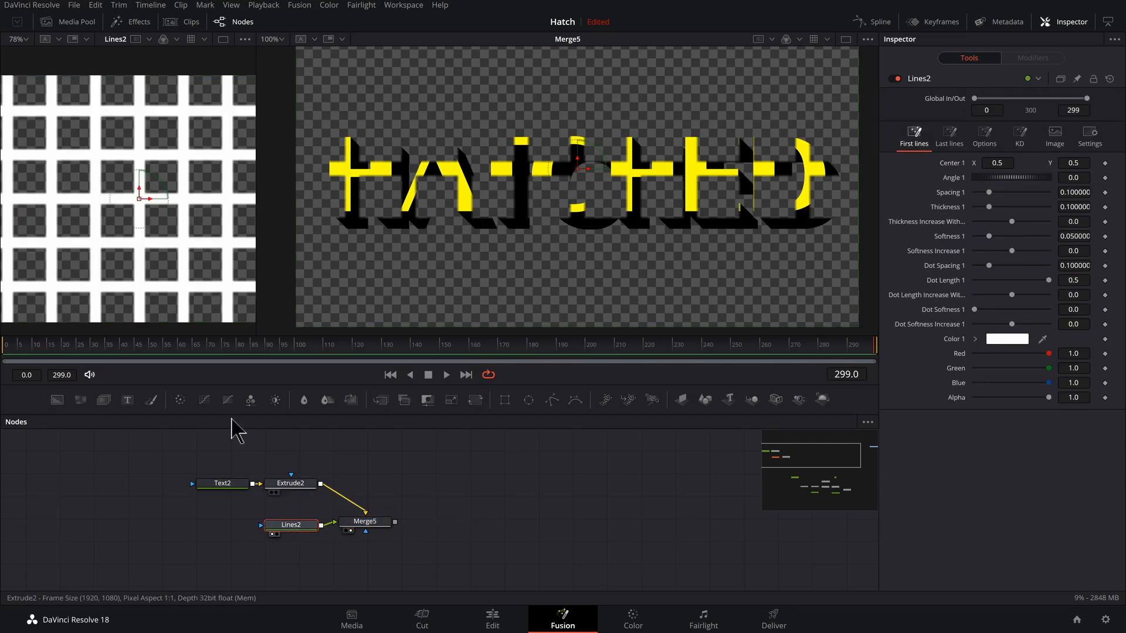
pyautogui.moveTo(258, 286); pyautogui.dragTo(352, 271)
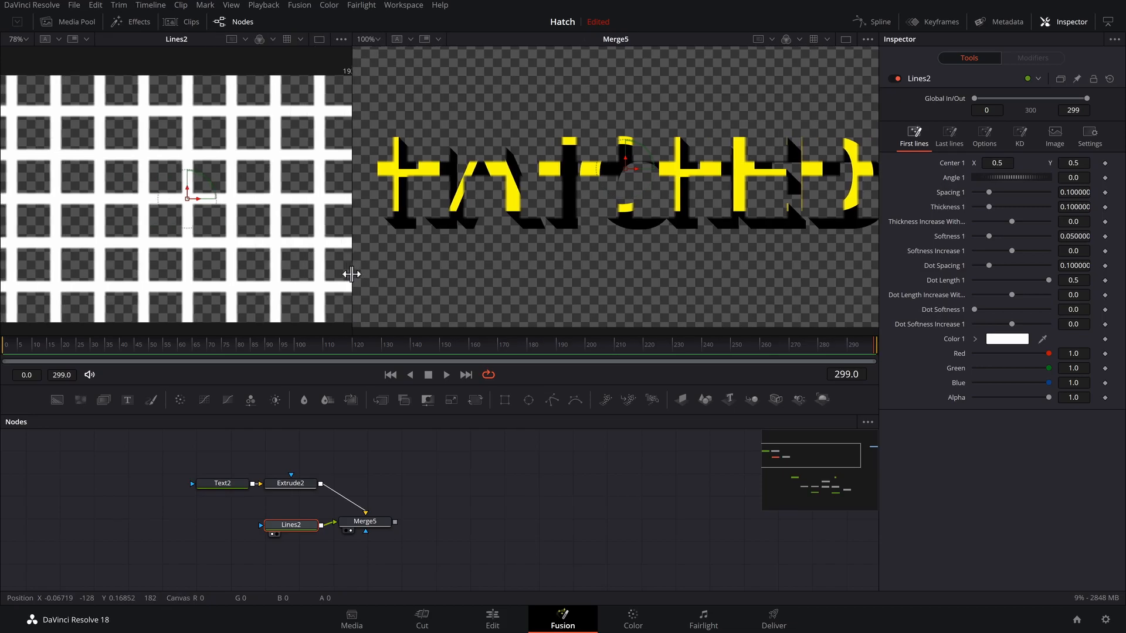
pyautogui.scroll(-2, 206, 256)
pyautogui.moveTo(291, 537); pyautogui.dragTo(287, 537)
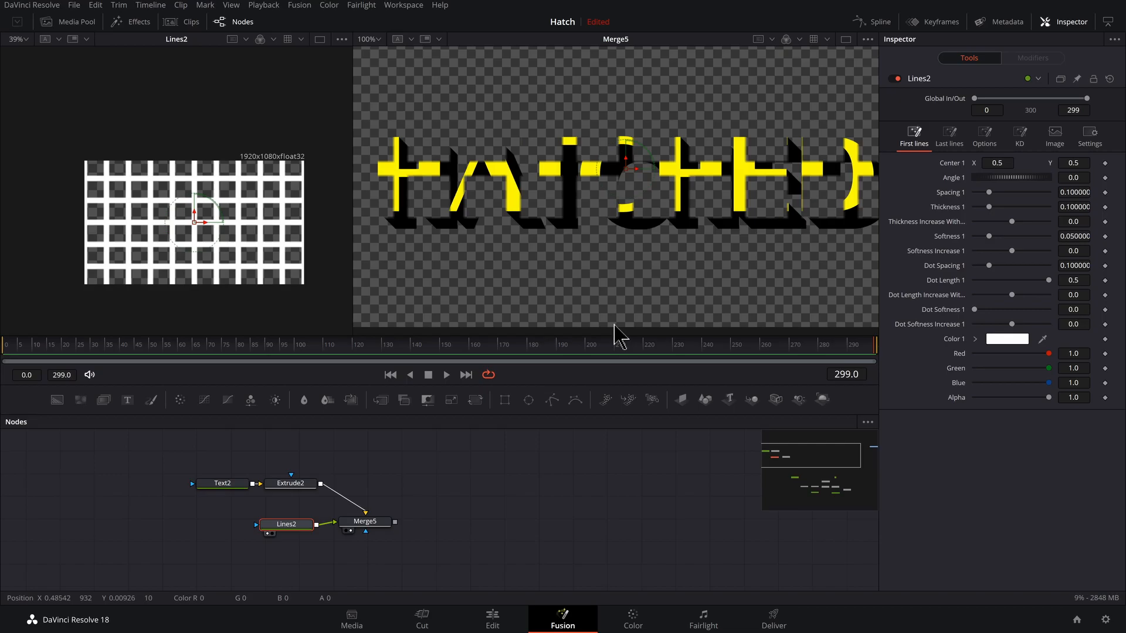
# Reduce the Lines node to 1 line set and set its Softness 1 to 0.
pyautogui.click(985, 141)
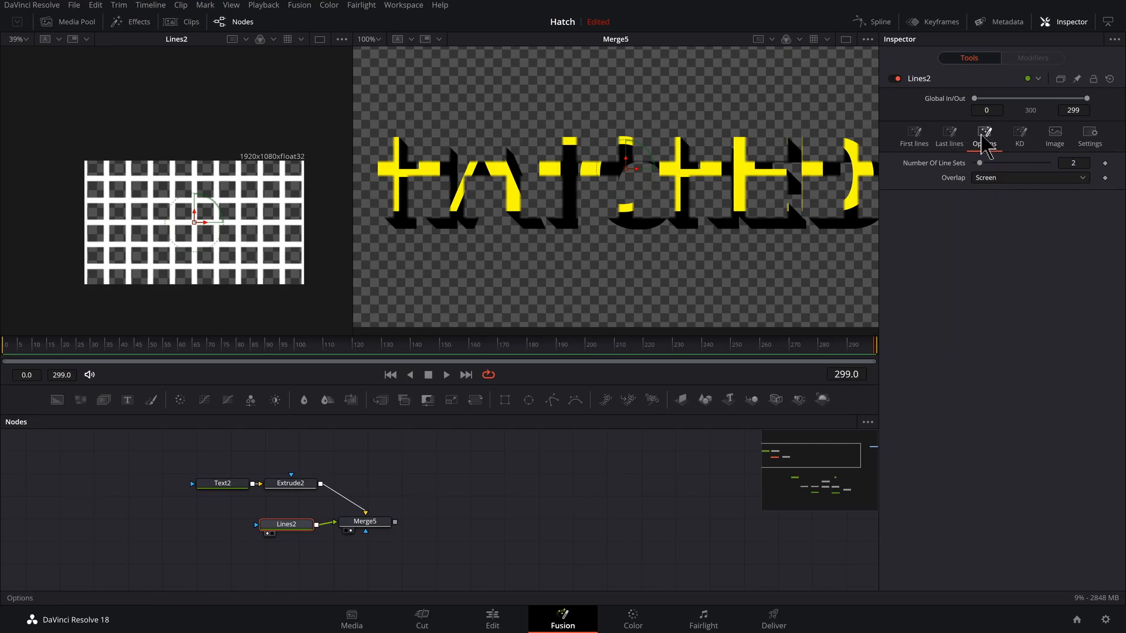
pyautogui.moveTo(985, 162); pyautogui.dragTo(971, 165)
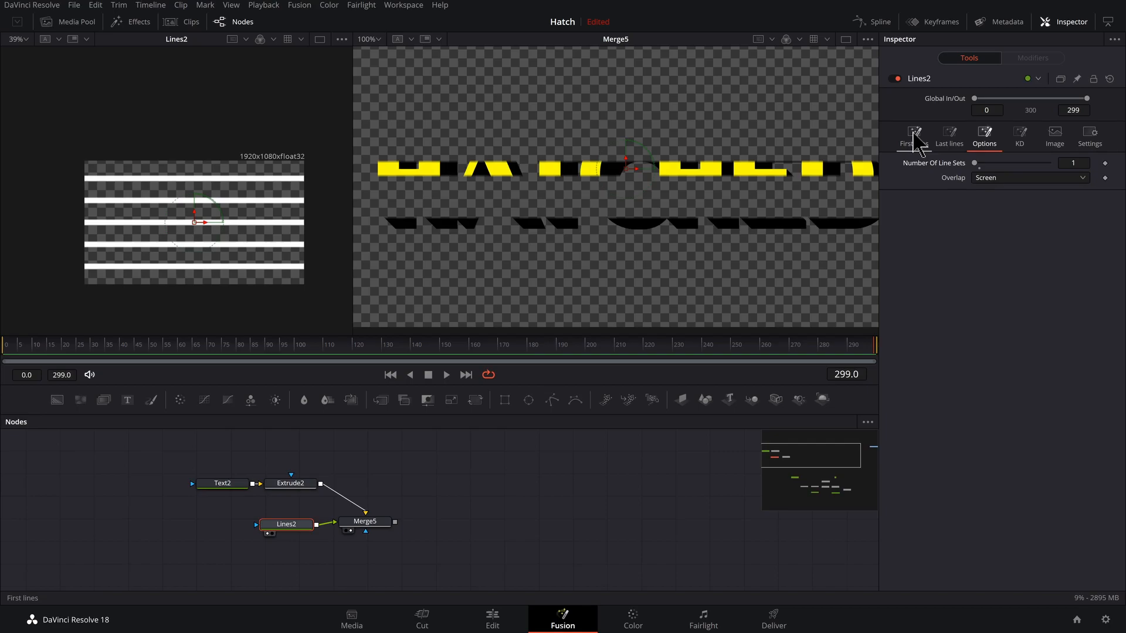
pyautogui.click(914, 141)
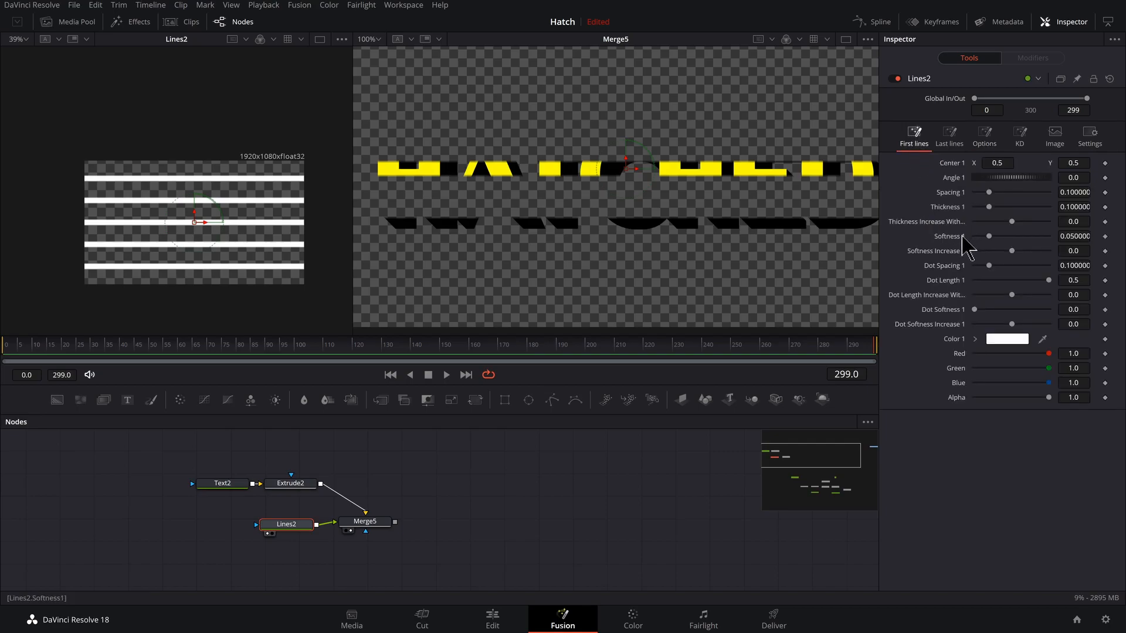
pyautogui.moveTo(989, 235); pyautogui.dragTo(970, 237)
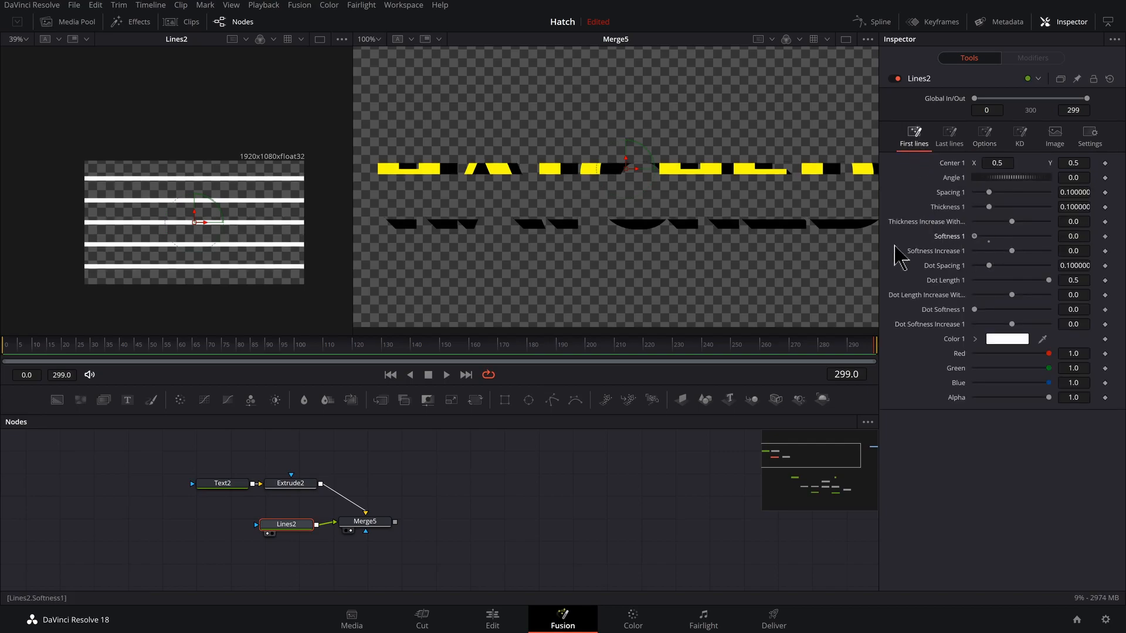
# Set the first lines' spacing to about 0.0106, thickness to about 0.39 and angle to -45.
pyautogui.moveTo(989, 193)
pyautogui.mouseDown()
pyautogui.moveTo(976, 199)
pyautogui.moveTo(1011, 210)
pyautogui.mouseUp()
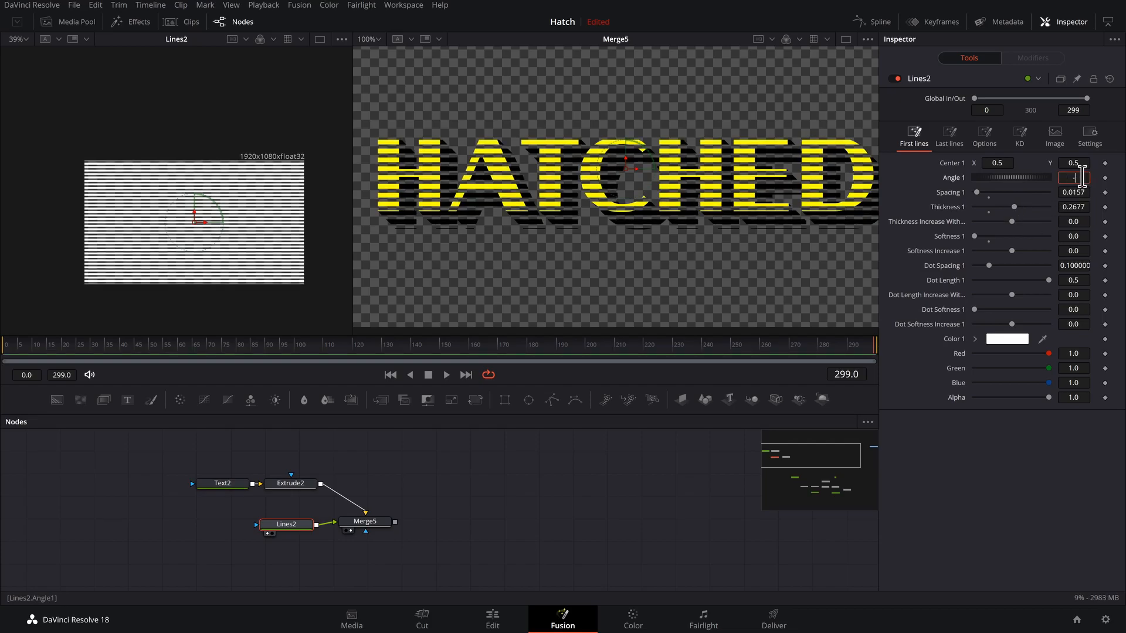
pyautogui.press('Return')
pyautogui.moveTo(977, 193); pyautogui.dragTo(975, 195)
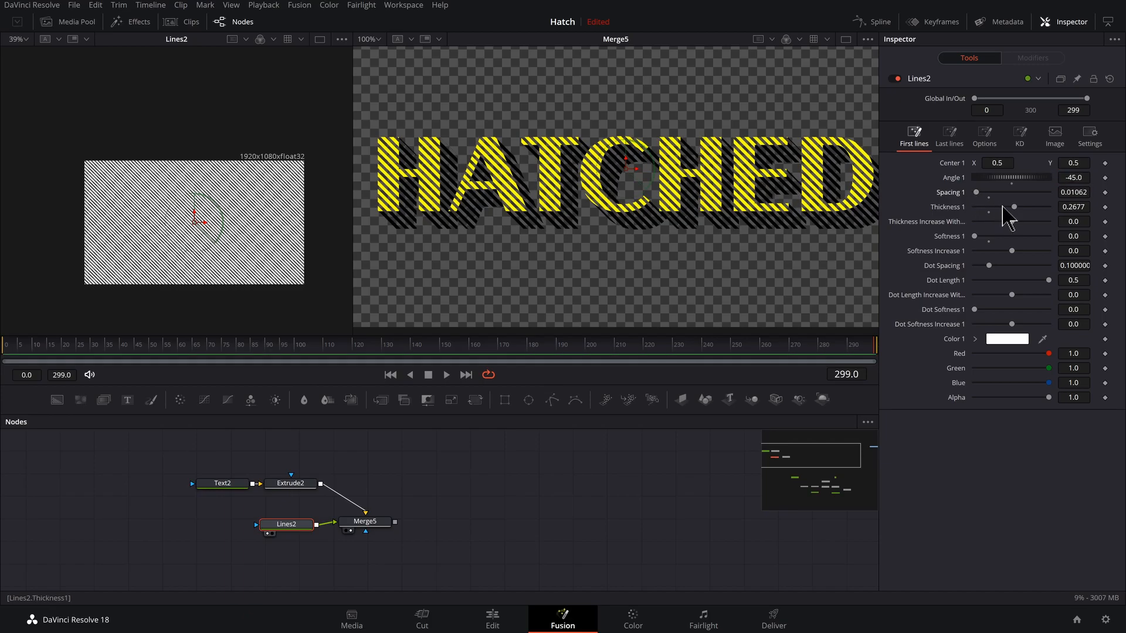
pyautogui.moveTo(1020, 208)
pyautogui.mouseDown()
pyautogui.moveTo(1072, 206)
pyautogui.moveTo(1034, 218)
pyautogui.mouseUp()
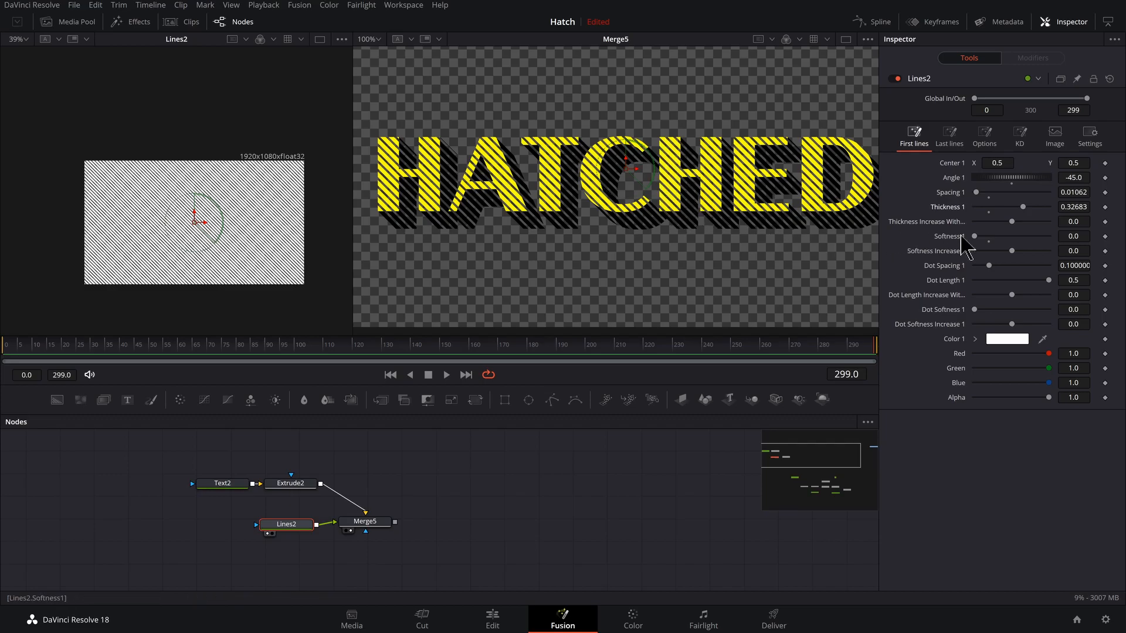
# Swap the foreground and background inputs of the Mask merge.
pyautogui.moveTo(368, 522); pyautogui.dragTo(377, 510)
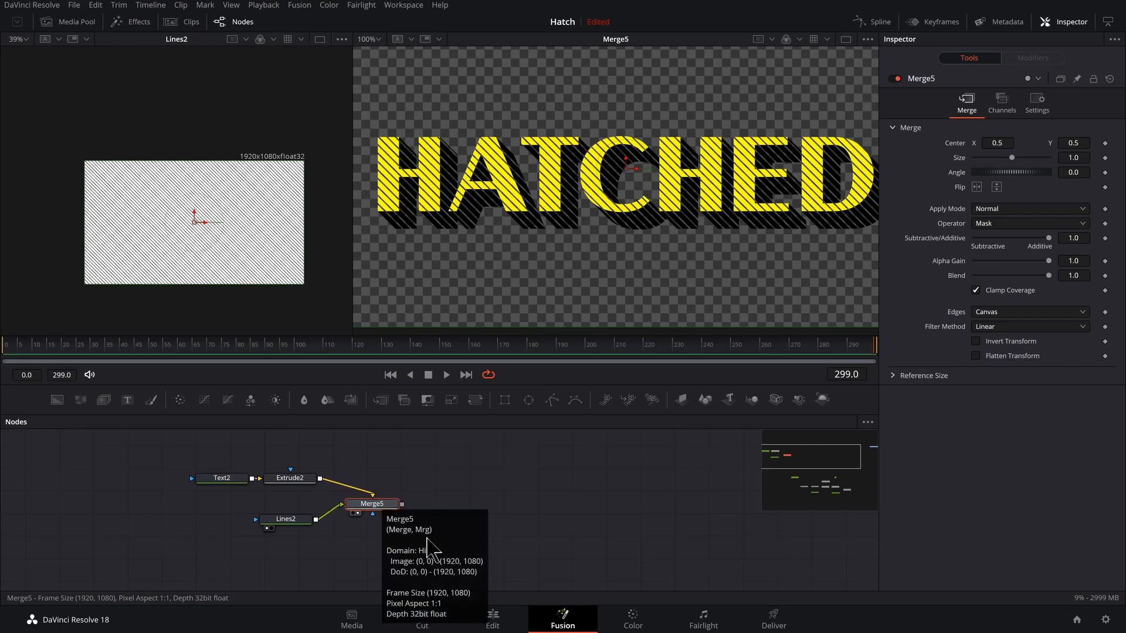
pyautogui.hotkey('ctrl', 't')
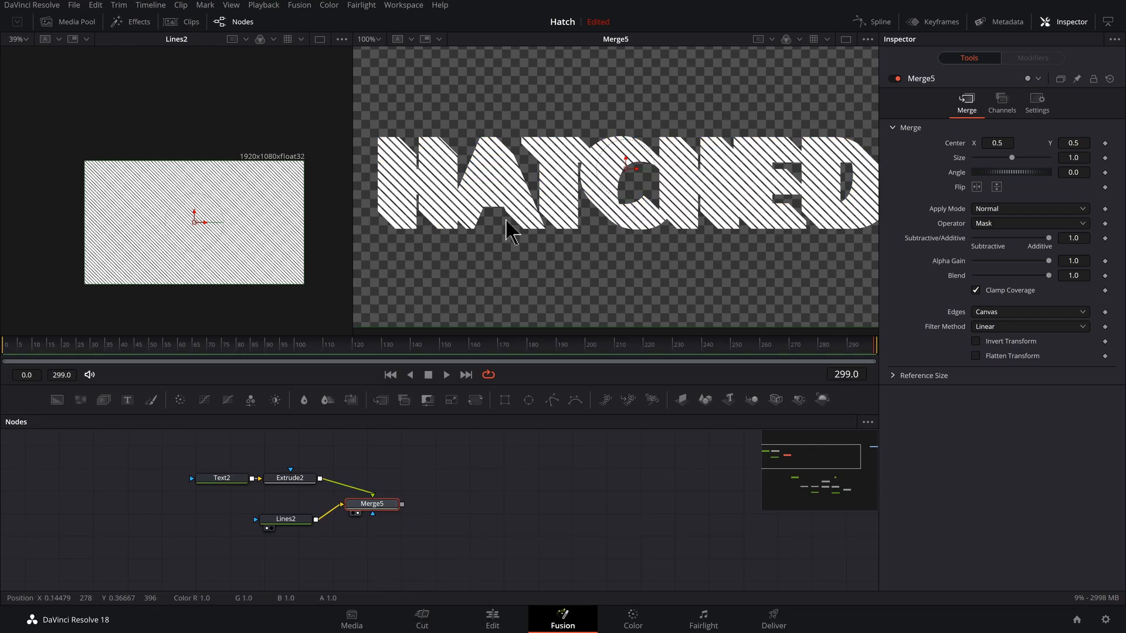
# Merge the Text output over the masked lines and show the new Merge in the second viewer.
pyautogui.scroll(3, 292, 530)
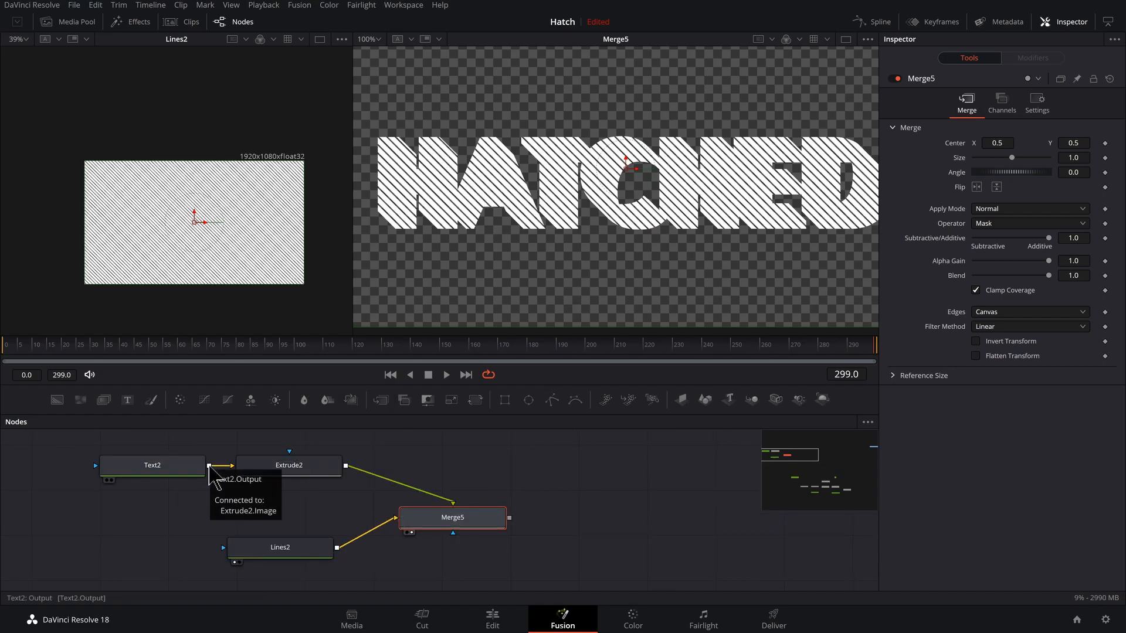
pyautogui.moveTo(210, 466); pyautogui.dragTo(510, 520)
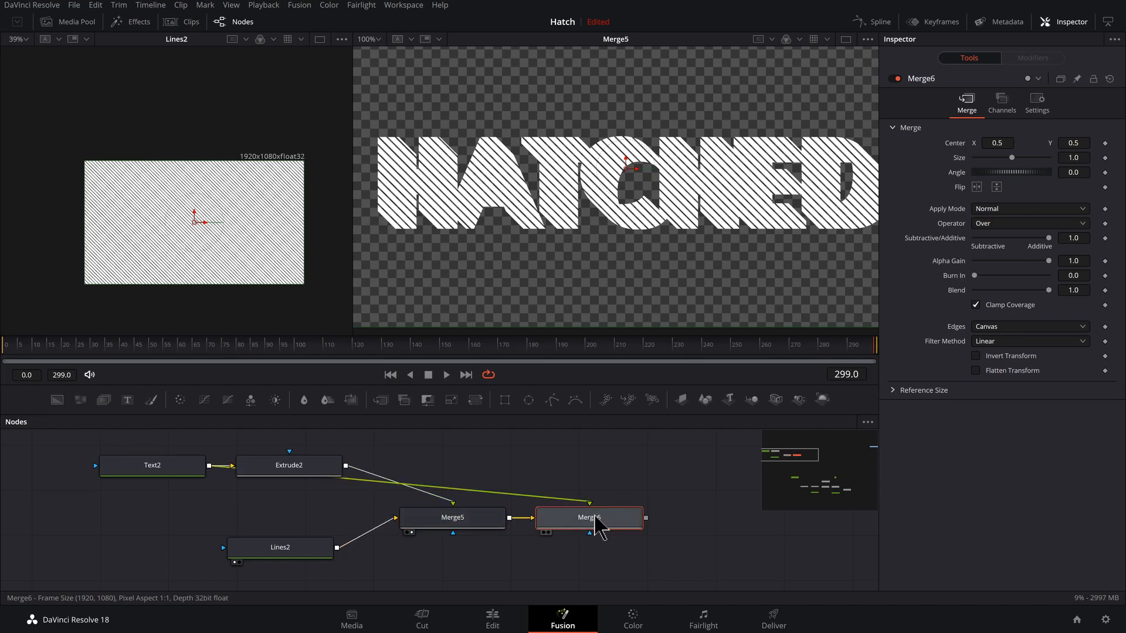
pyautogui.press('2')
# Tidy the node tree with Lines below its Merge, Extrude in line with the merges, and a router on the Text connection.
pyautogui.moveTo(321, 553); pyautogui.dragTo(496, 583)
pyautogui.moveTo(314, 477); pyautogui.dragTo(330, 532)
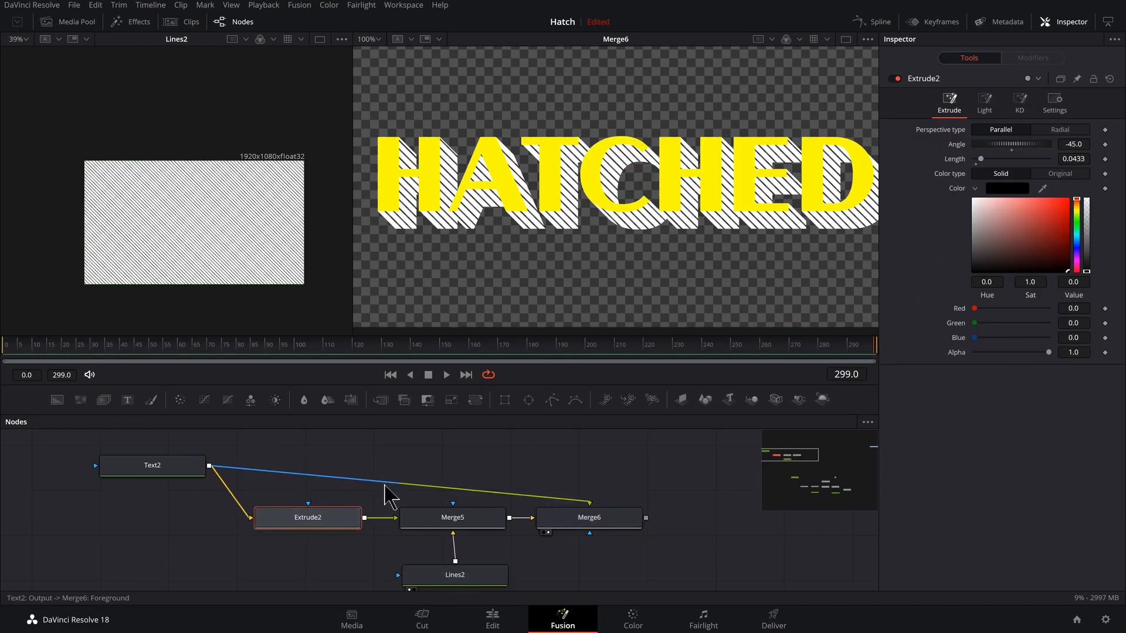
pyautogui.moveTo(385, 482); pyautogui.dragTo(582, 469)
# Set the operator of the Merge fed directly by the Text to Stencil.
pyautogui.click(544, 515)
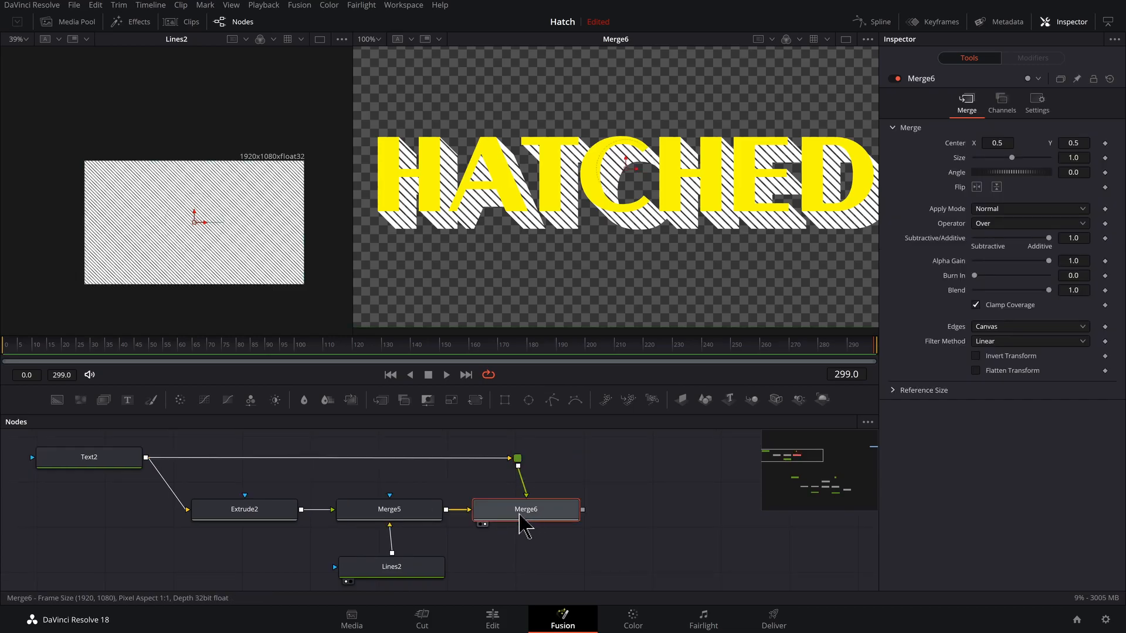
pyautogui.click(1003, 224)
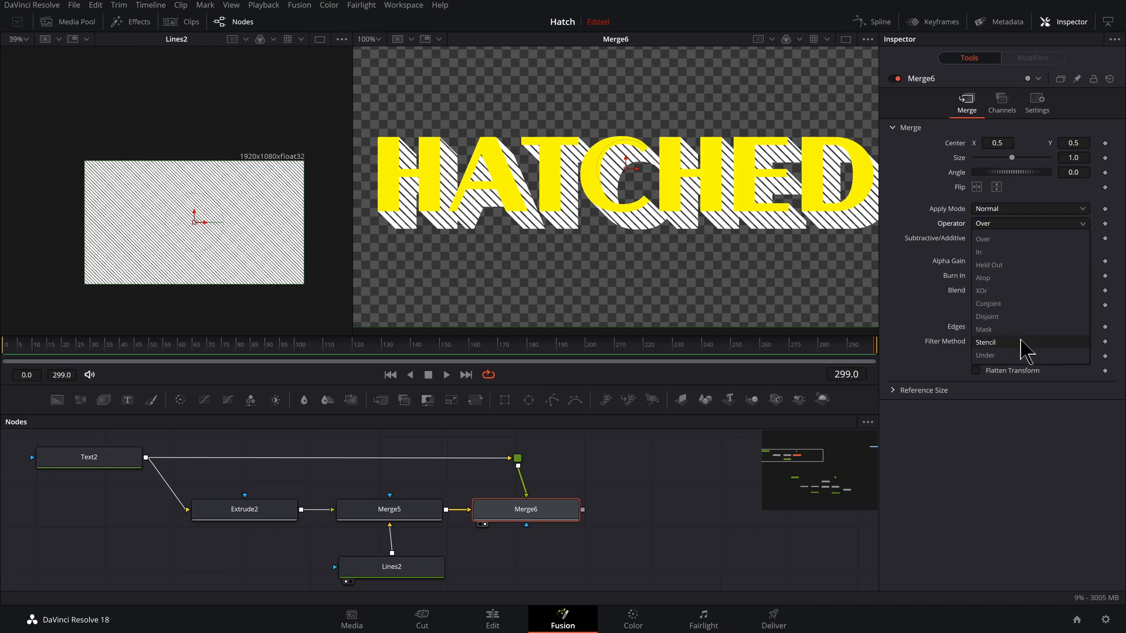
pyautogui.click(1020, 341)
# Merge the Text output over the Stencil merge and route its connection through a router above the nodes.
pyautogui.scroll(-3, 418, 499)
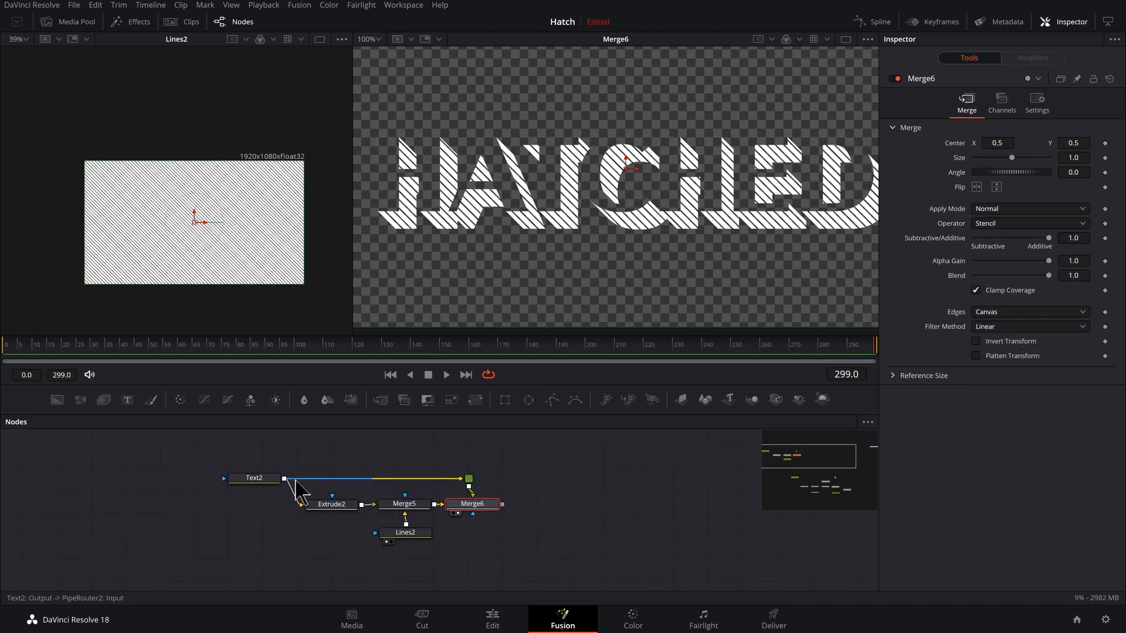
pyautogui.moveTo(285, 479); pyautogui.dragTo(506, 516)
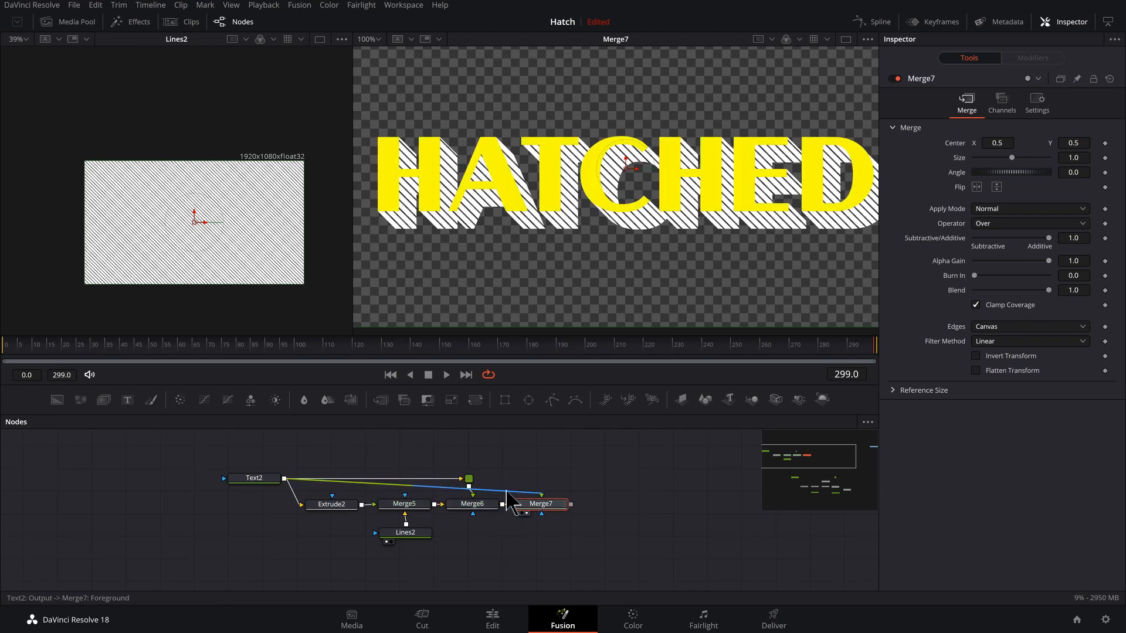
pyautogui.keyDown('alt'); pyautogui.click(522, 495); pyautogui.keyUp('alt')
pyautogui.moveTo(522, 494); pyautogui.dragTo(524, 450)
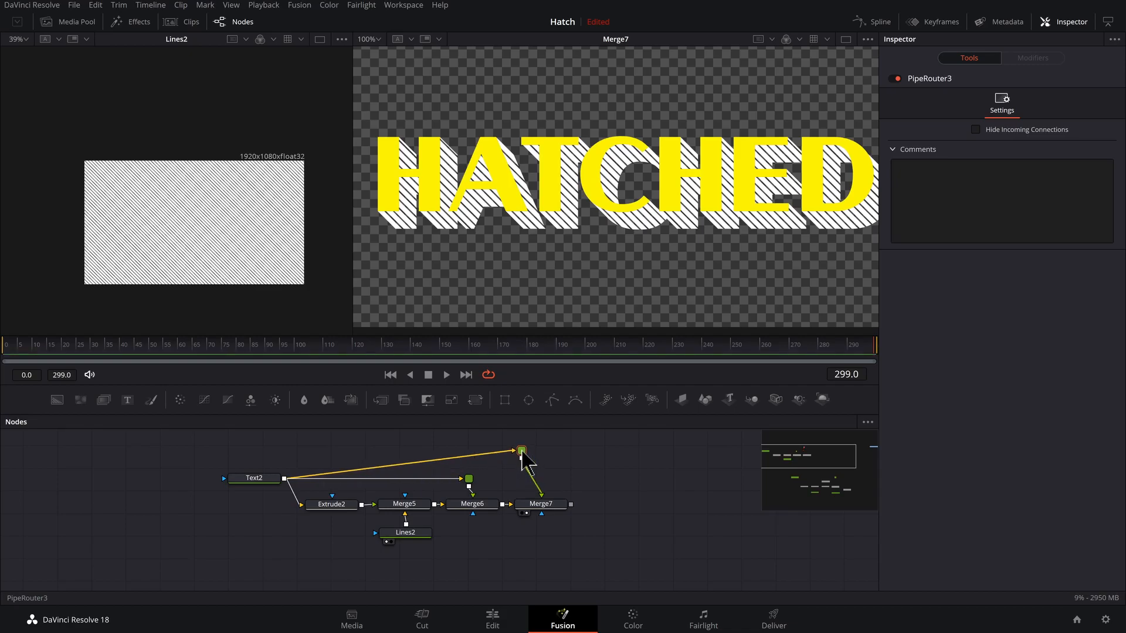
pyautogui.scroll(5, 524, 196)
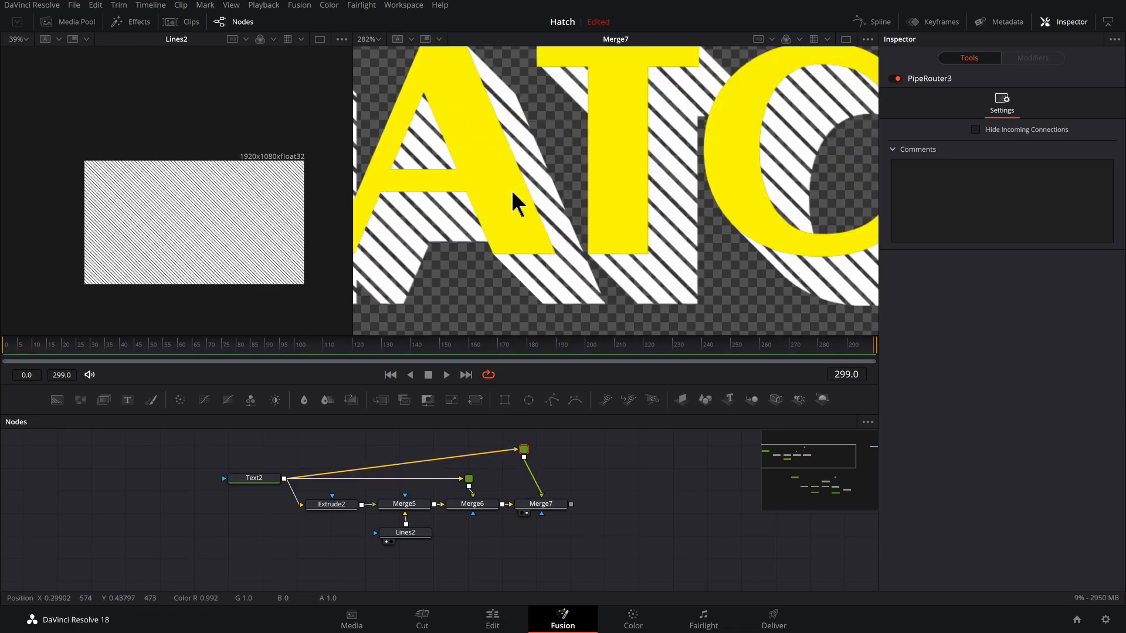
pyautogui.scroll(-5, 521, 214)
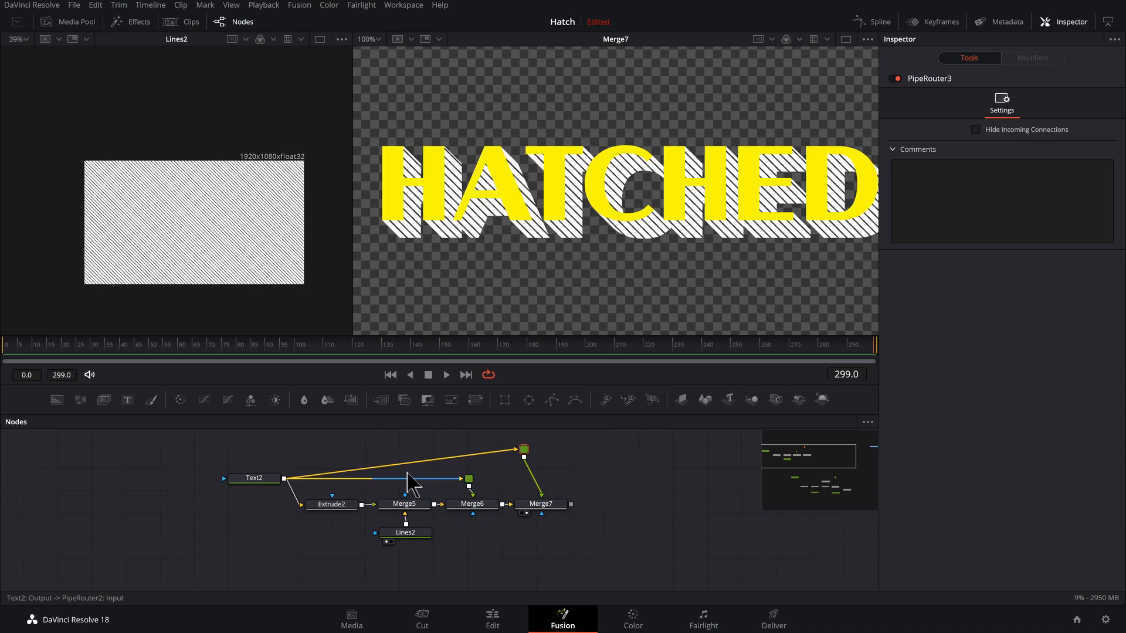
# Insert an Erode/Dilate node between the Text and the Stencil merge's router, and raise its amount slightly above zero.
pyautogui.hotkey('shift', 'space')
pyautogui.write('LINE')
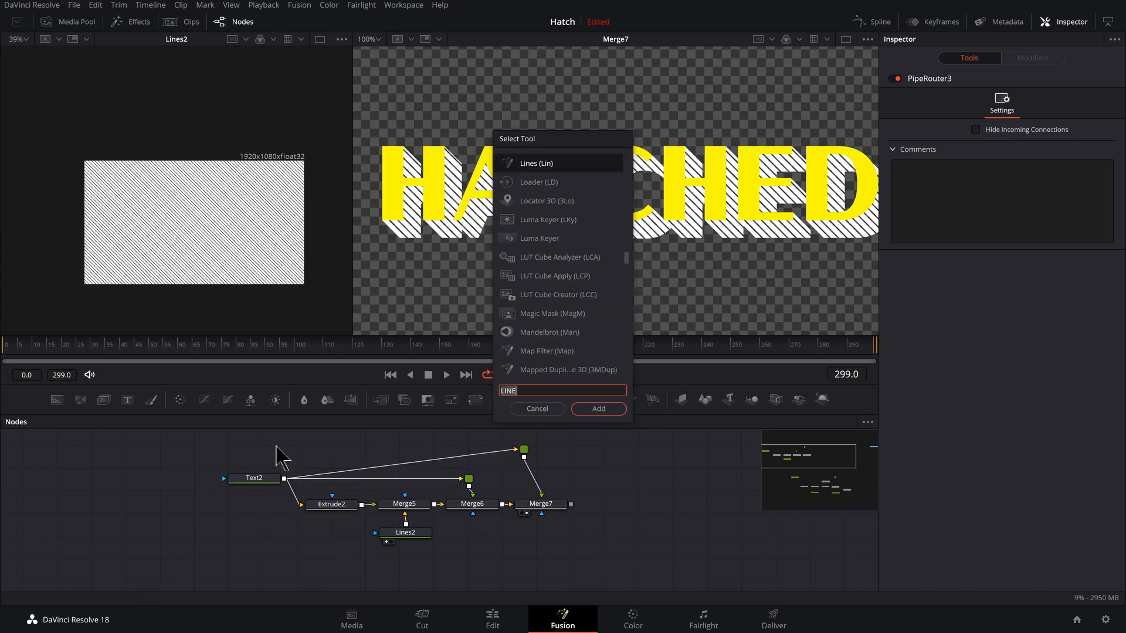
pyautogui.press('BackSpace')
pyautogui.press('BackSpace')
pyautogui.press('BackSpace')
pyautogui.press('BackSpace')
pyautogui.write('ERO')
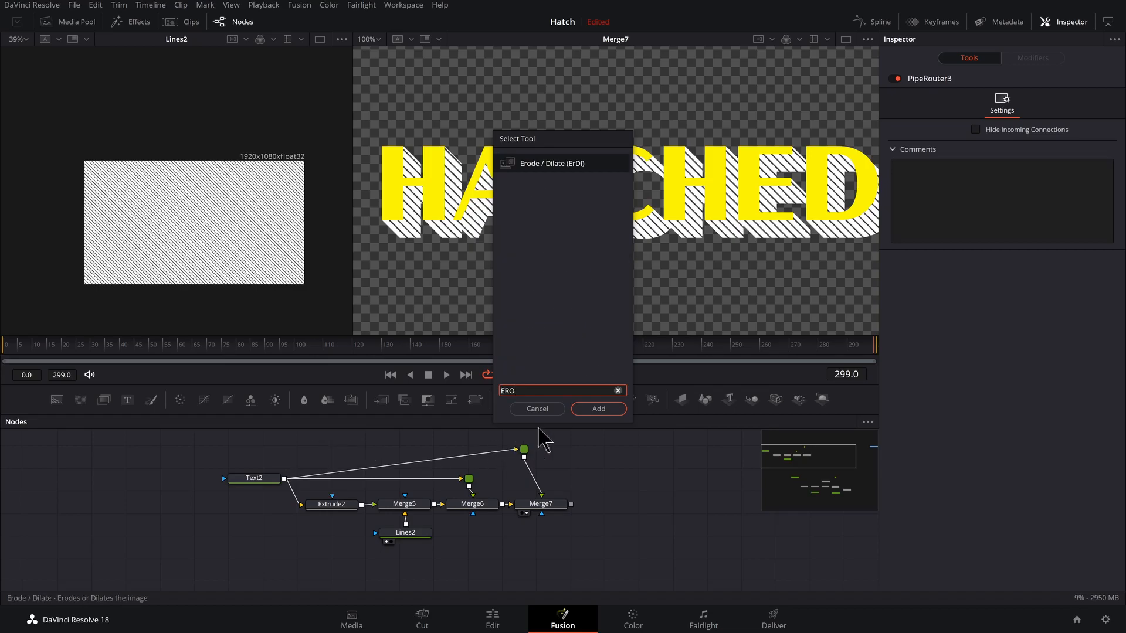
pyautogui.click(598, 409)
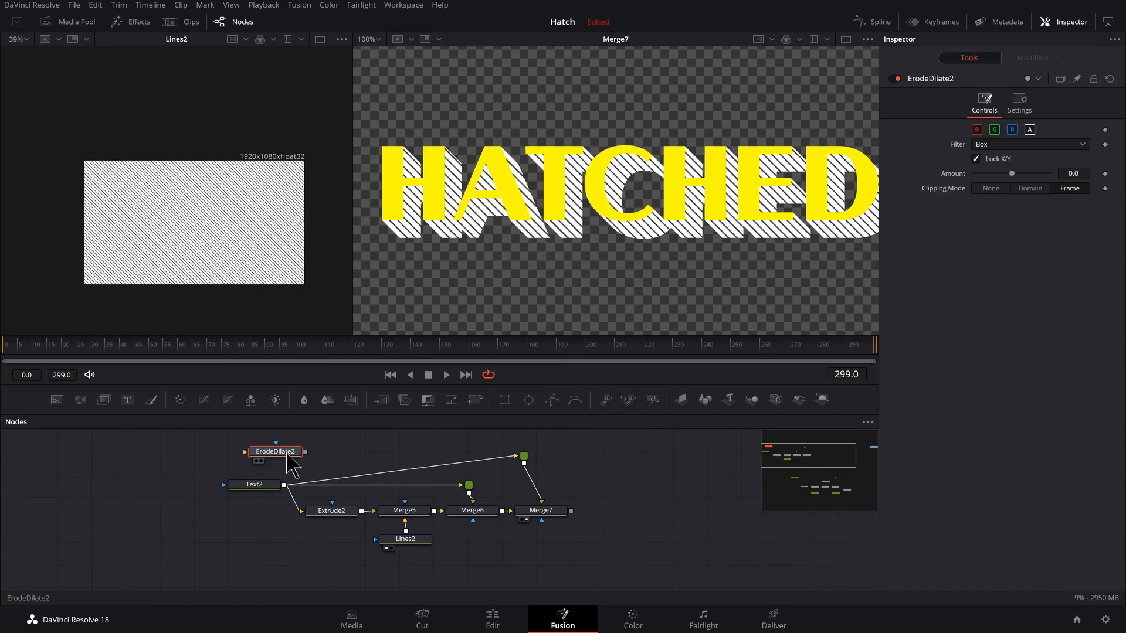
pyautogui.moveTo(285, 452); pyautogui.dragTo(408, 485)
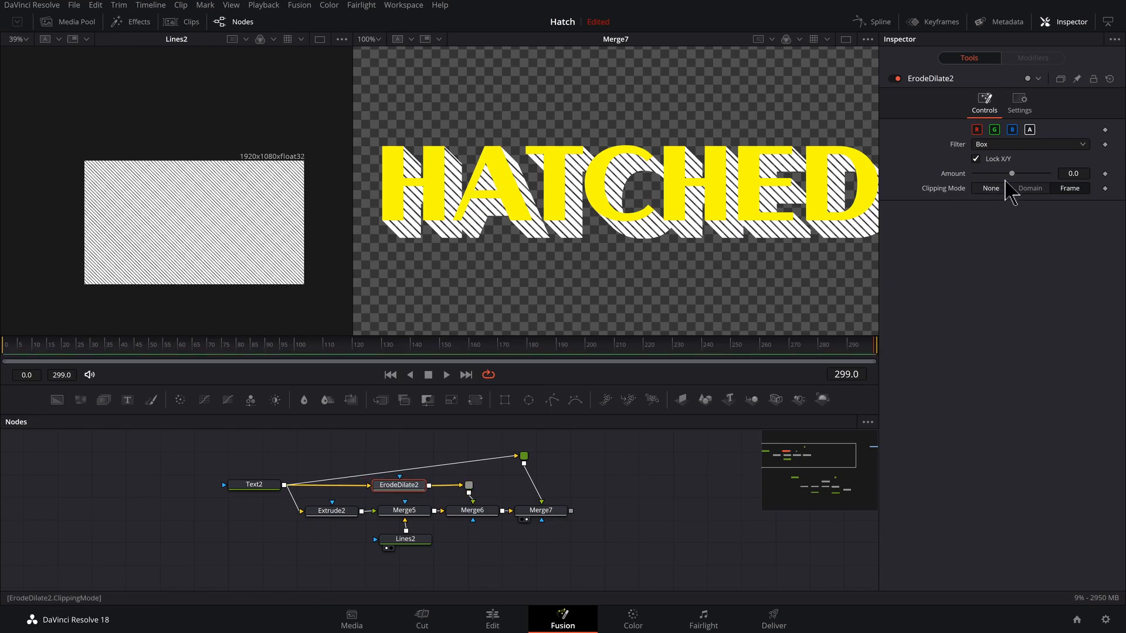
pyautogui.moveTo(1011, 173); pyautogui.dragTo(1025, 173)
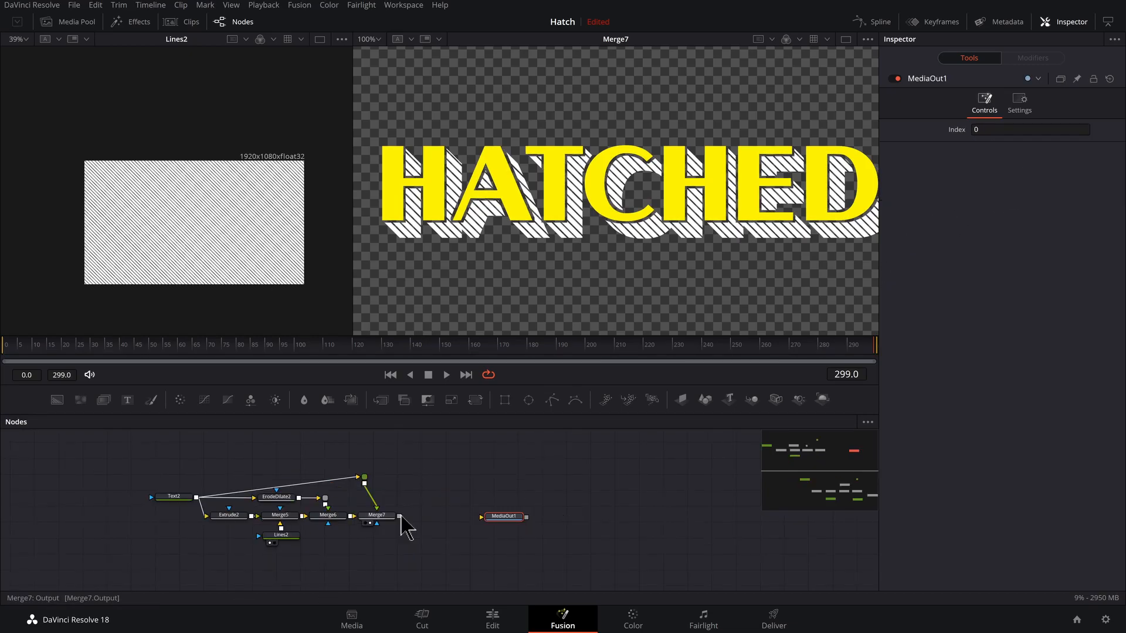
# Connect the final Merge's output to MediaOut1.
pyautogui.moveTo(399, 516); pyautogui.dragTo(482, 516)
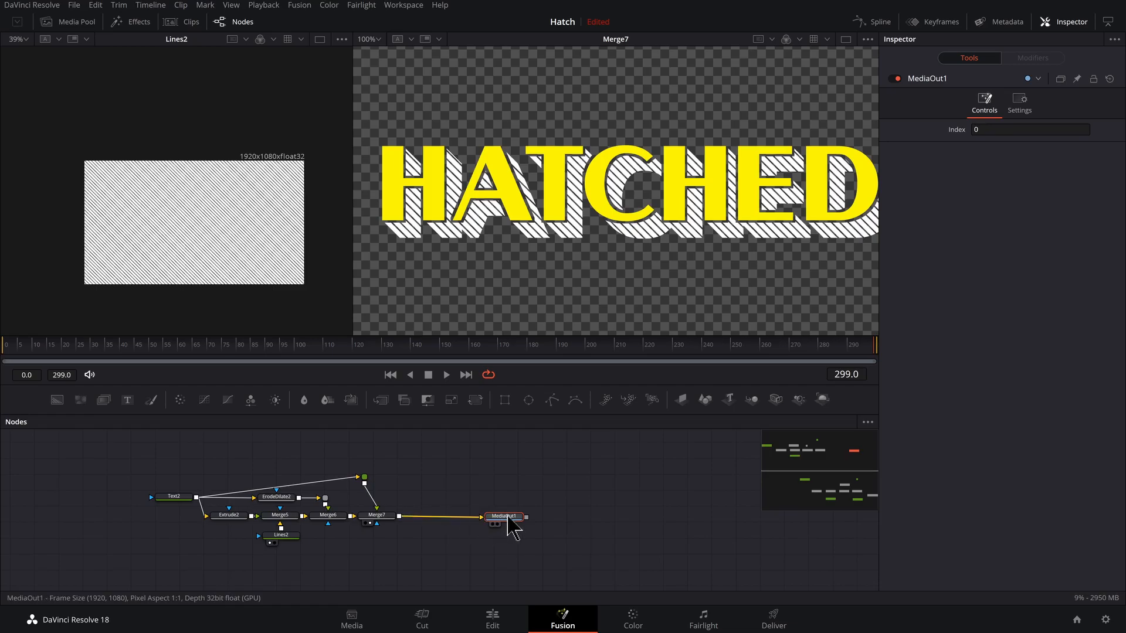
pyautogui.moveTo(405, 522); pyautogui.dragTo(467, 509)
pyautogui.scroll(3, 404, 537)
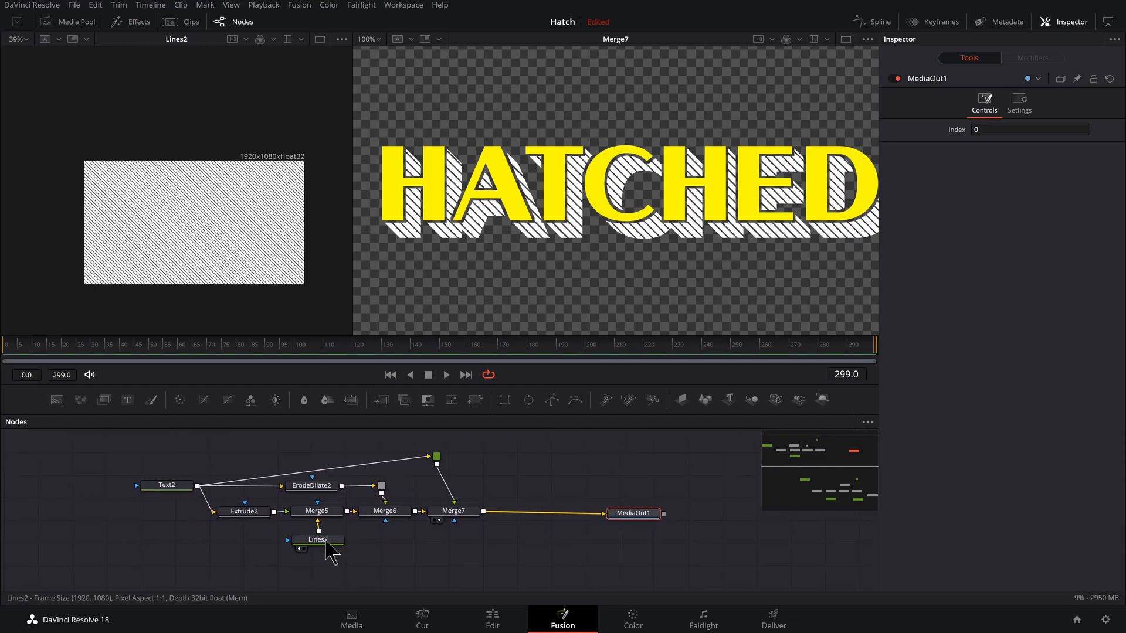
# Set the Lines node's Color 1 to cyan with hue 0.504, saturation 1.0 and value 1.0.
pyautogui.click(325, 540)
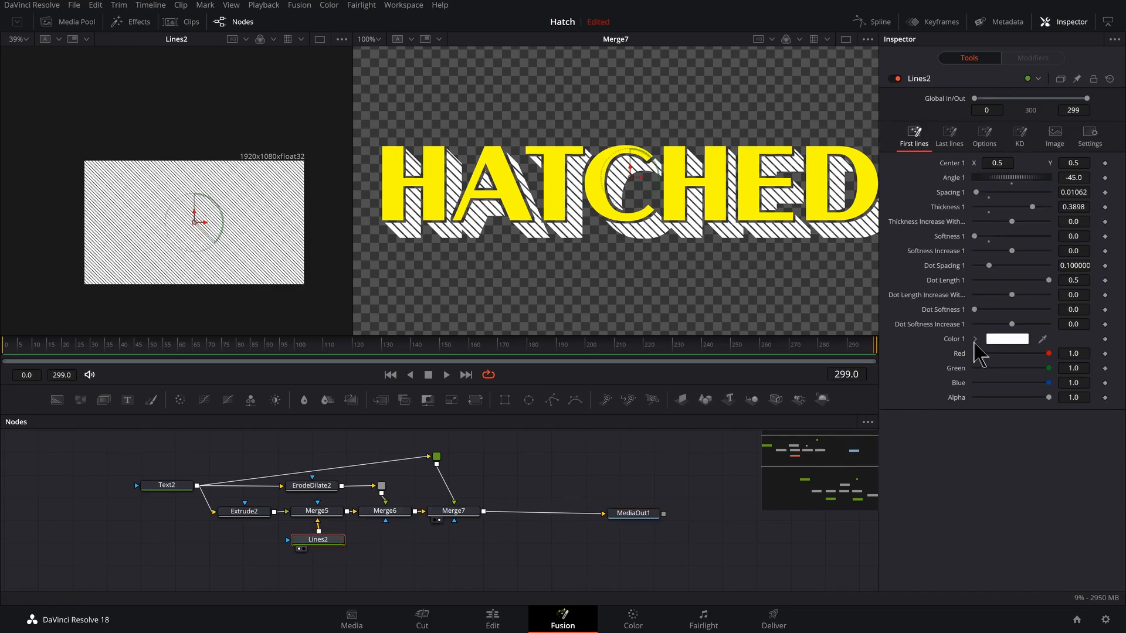
pyautogui.click(975, 340)
pyautogui.click(1075, 386)
pyautogui.click(1067, 350)
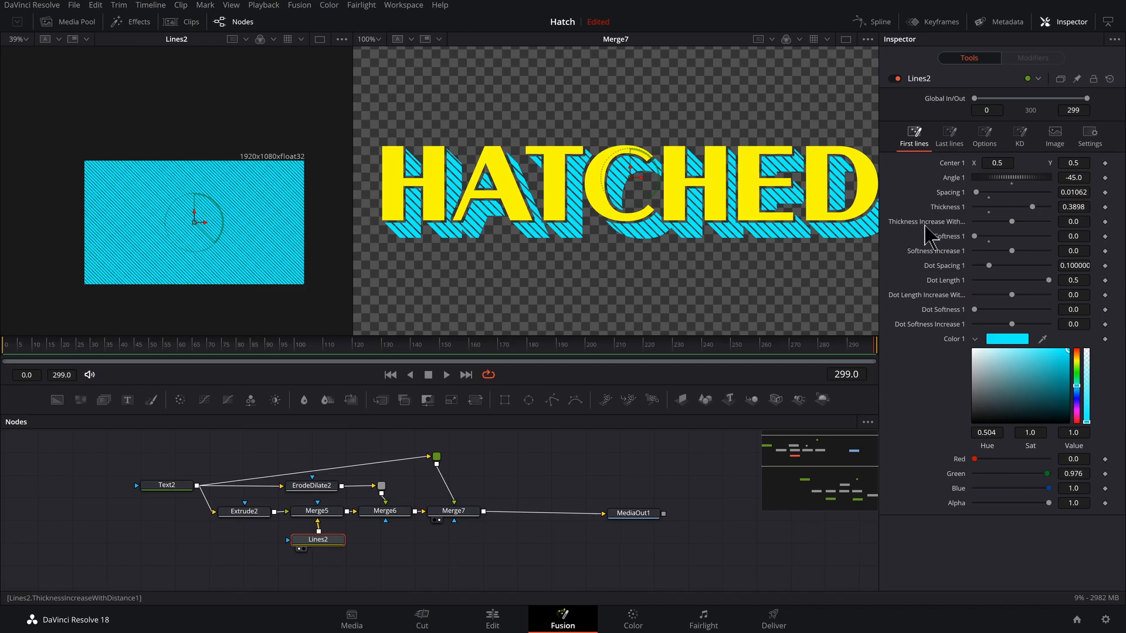
# Try positive and negative thickness increases with distance on the first lines, settling on 0.0034.
pyautogui.moveTo(1011, 222); pyautogui.dragTo(1017, 224)
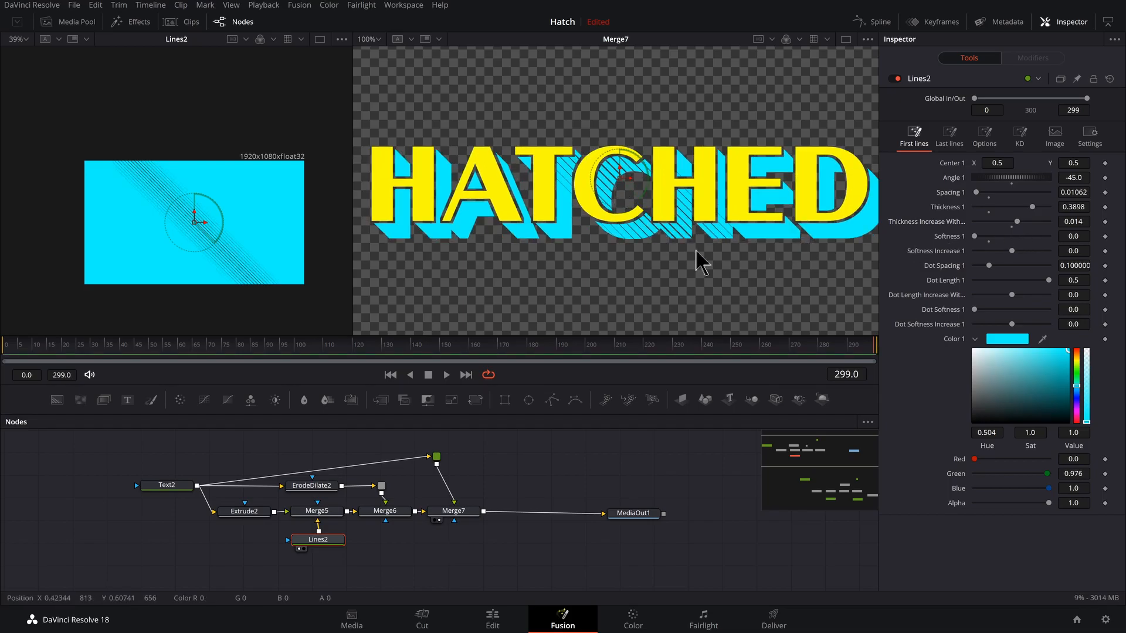
pyautogui.moveTo(1017, 222); pyautogui.dragTo(1008, 222)
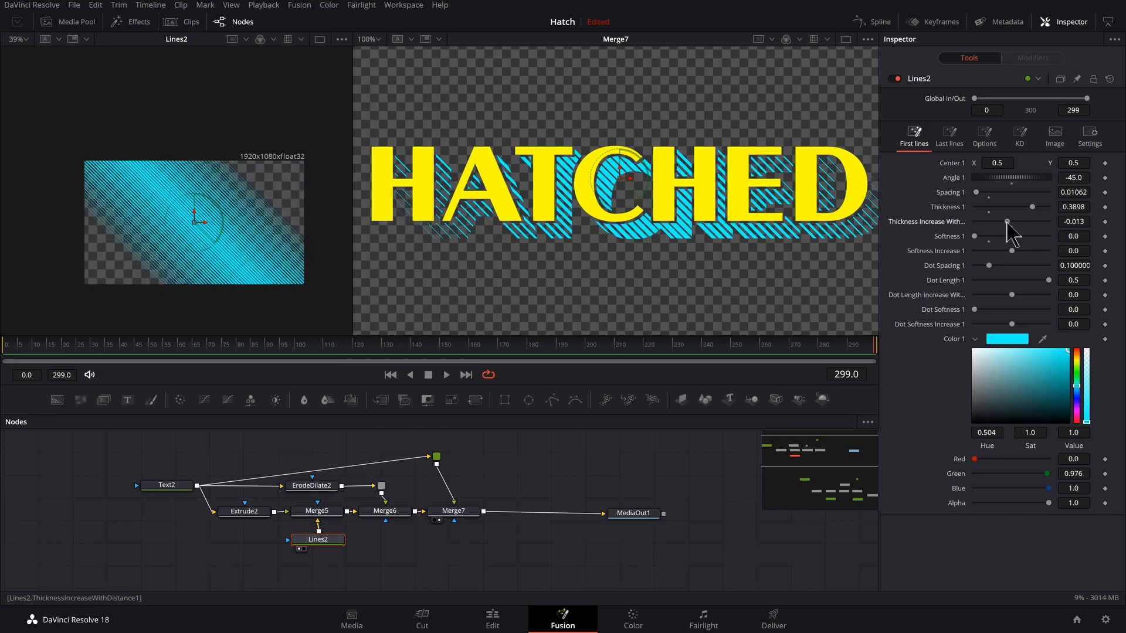
pyautogui.moveTo(1009, 222); pyautogui.dragTo(1015, 222)
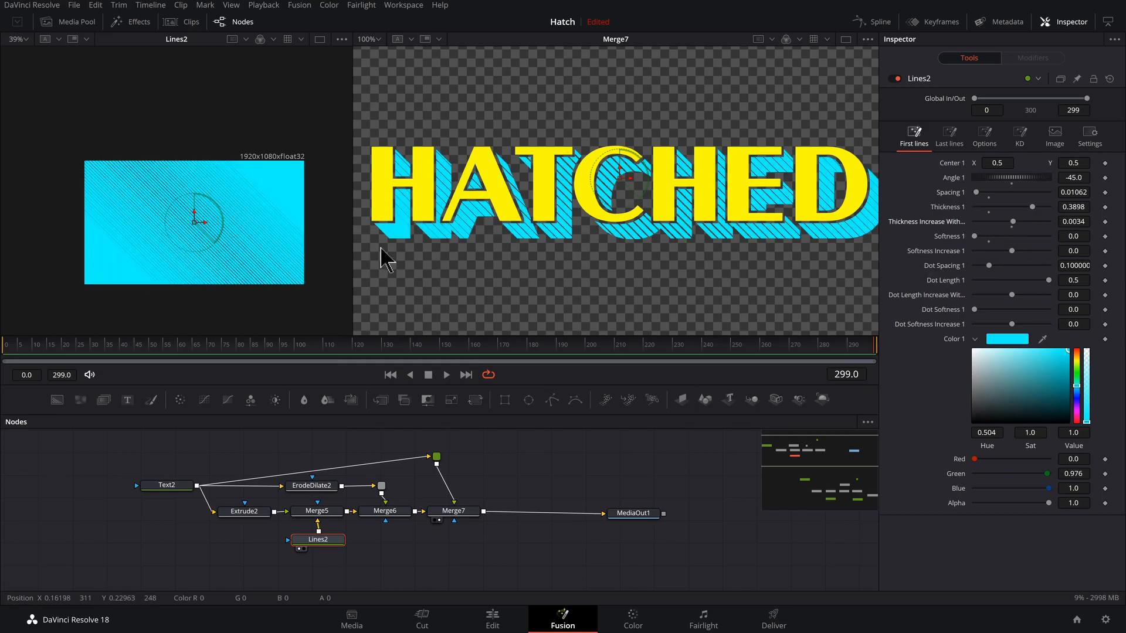
pyautogui.moveTo(460, 231); pyautogui.dragTo(457, 238)
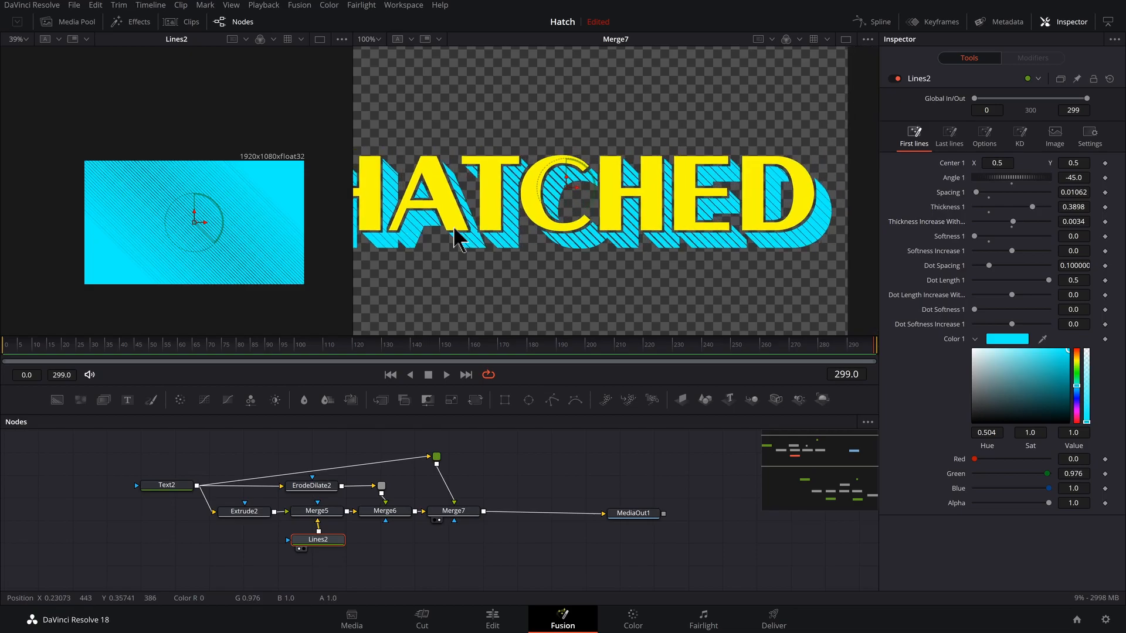
pyautogui.moveTo(615, 221); pyautogui.dragTo(645, 218)
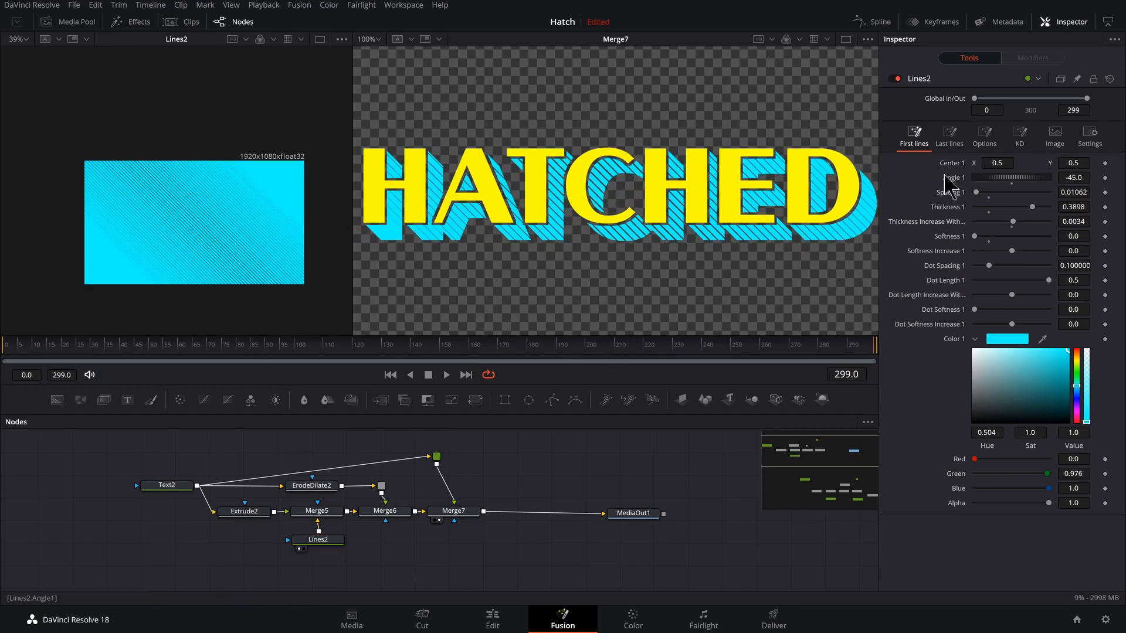